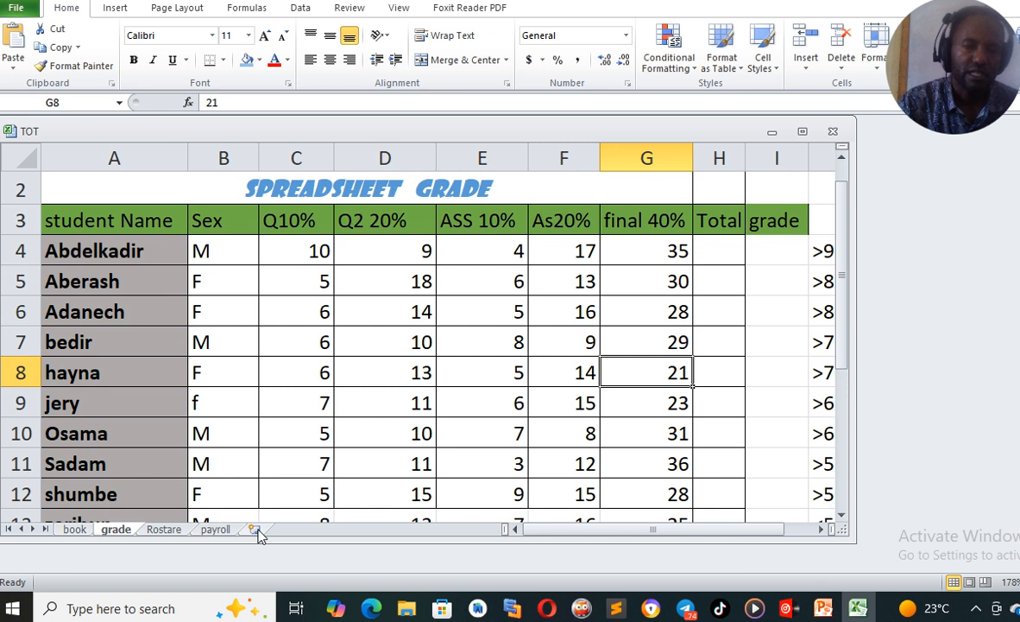
# Insert a new worksheet and maximize the workbook window
pyautogui.click(255, 528)
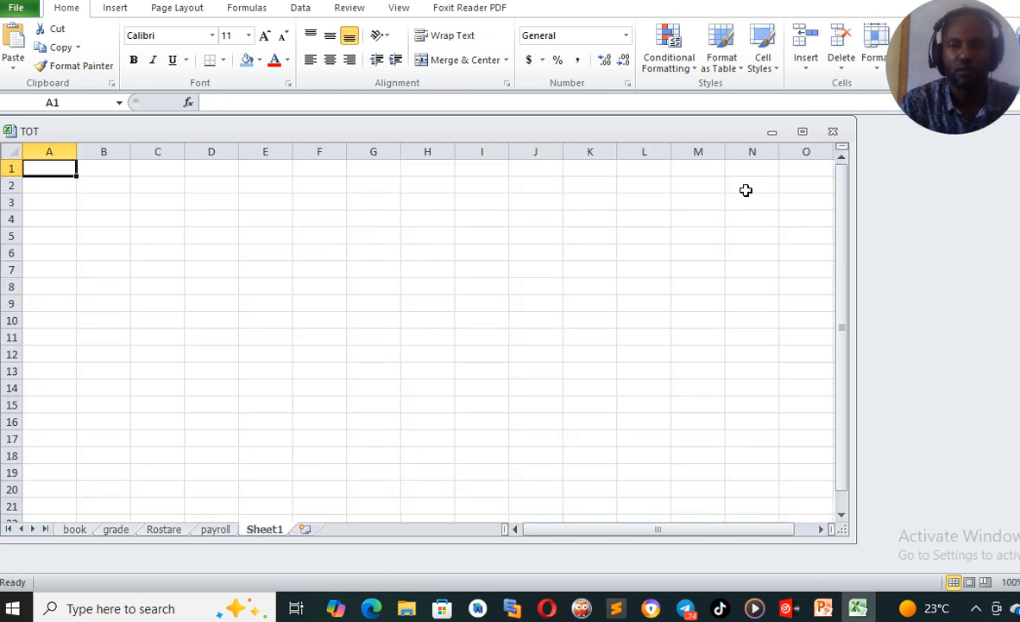
pyautogui.click(803, 132)
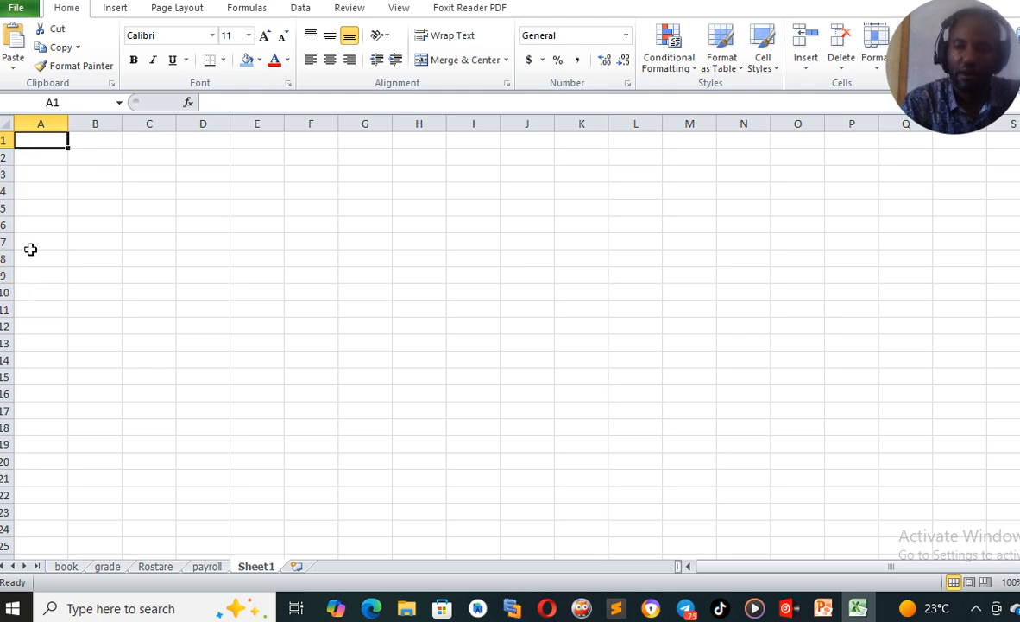
pyautogui.click(148, 190)
pyautogui.click(147, 174)
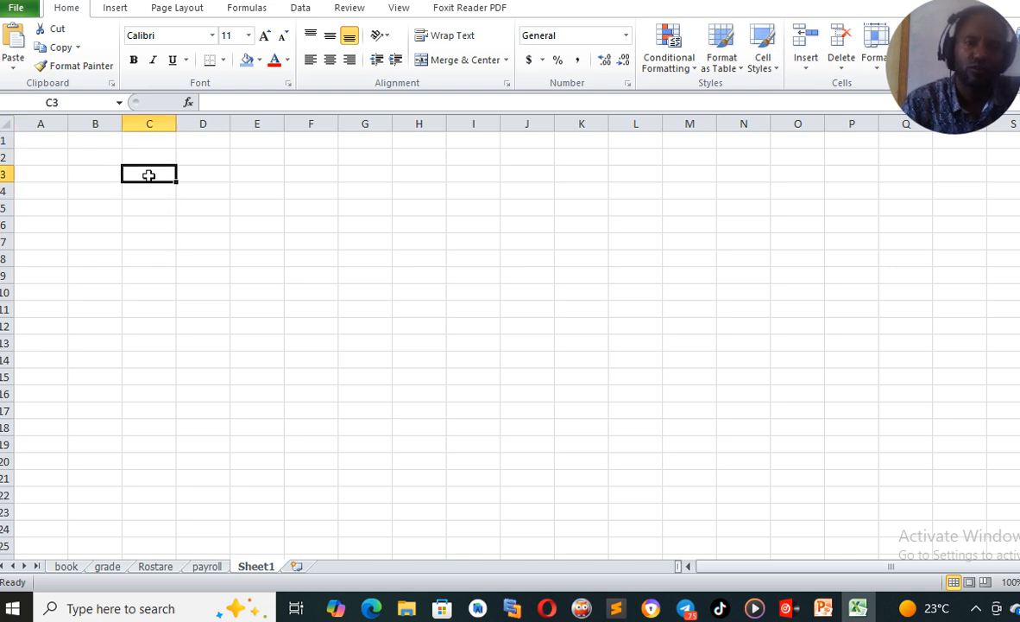
pyautogui.click(227, 221)
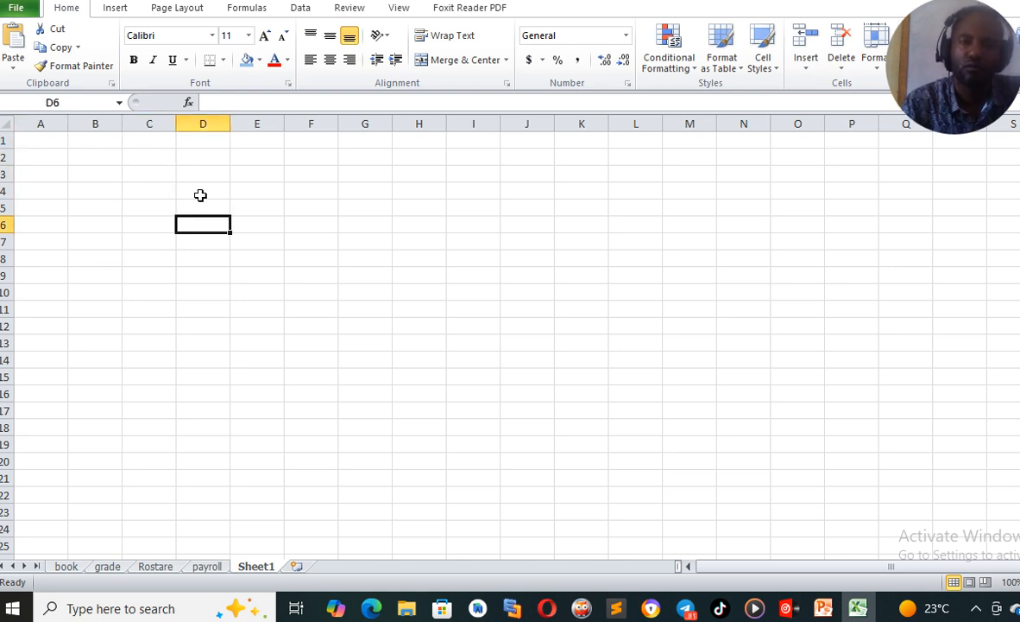
pyautogui.click(200, 194)
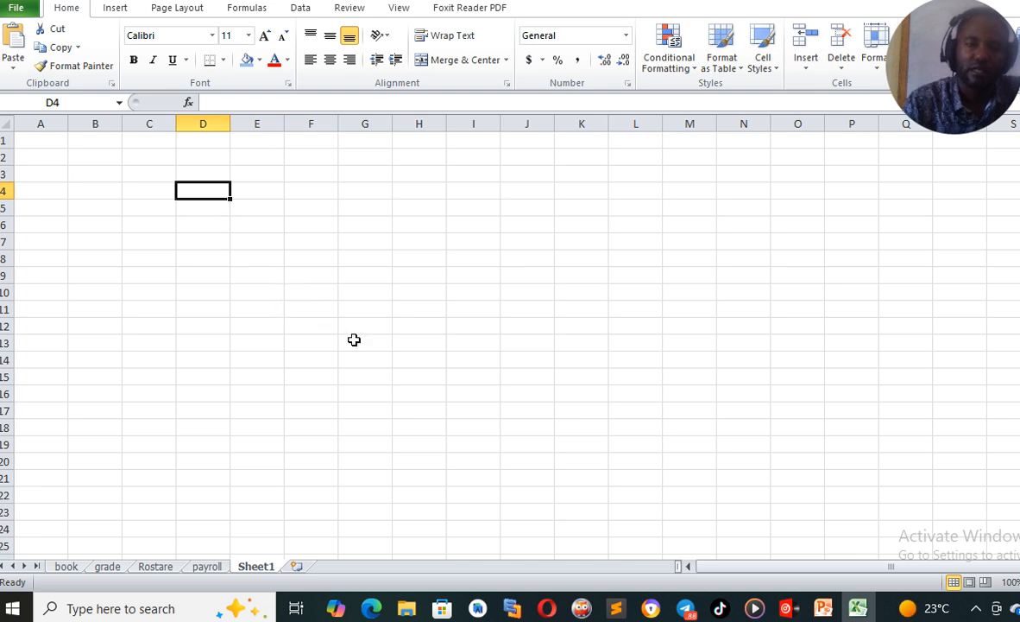
pyautogui.click(96, 136)
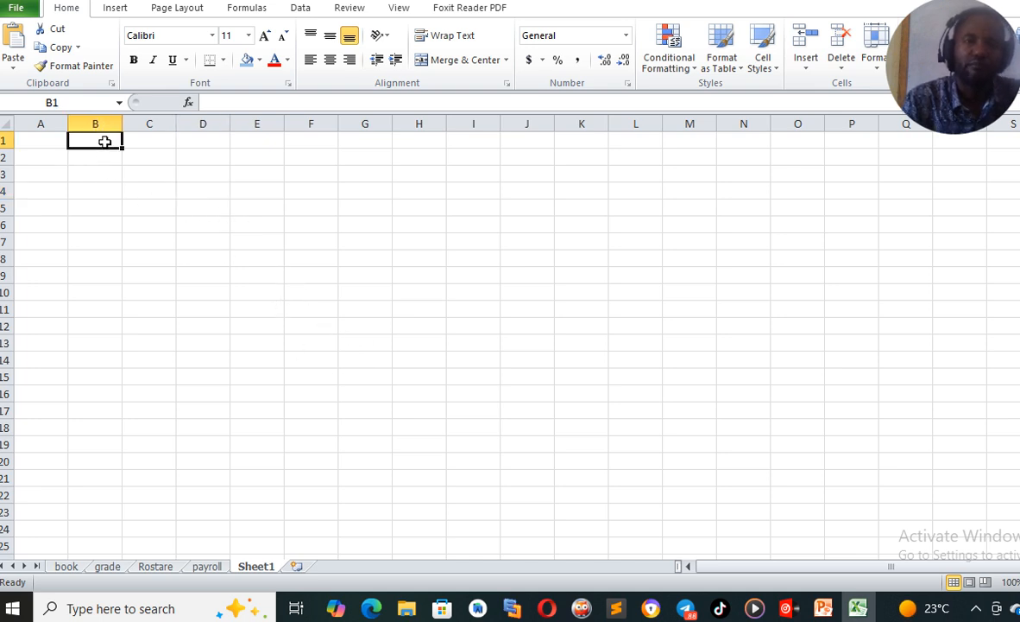
pyautogui.click(45, 156)
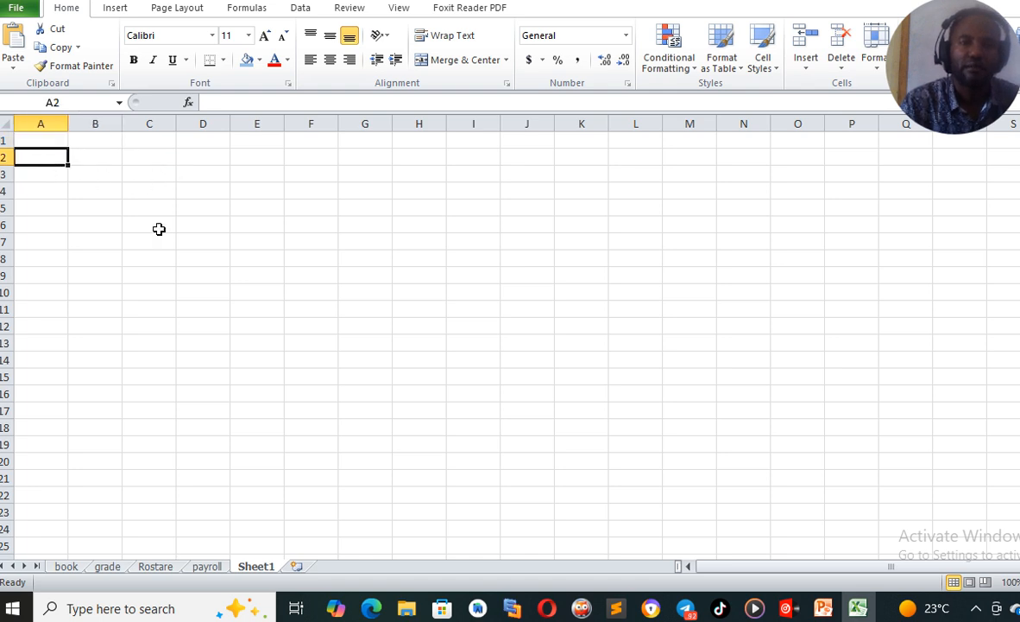
pyautogui.click(341, 243)
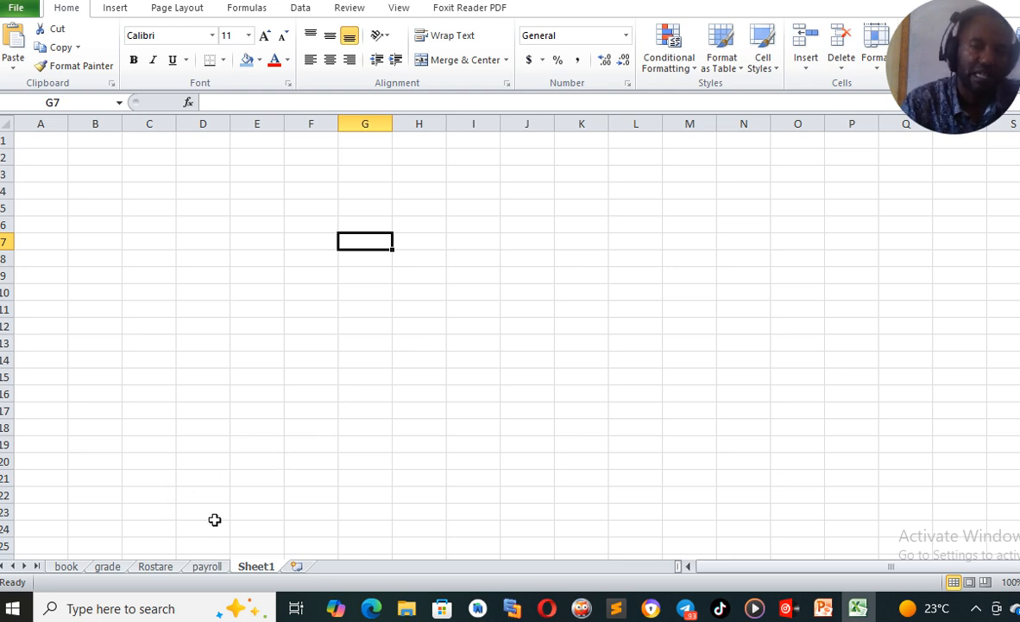
# Switch to the book sheet and review the unit price and quantity values for each book
pyautogui.click(66, 568)
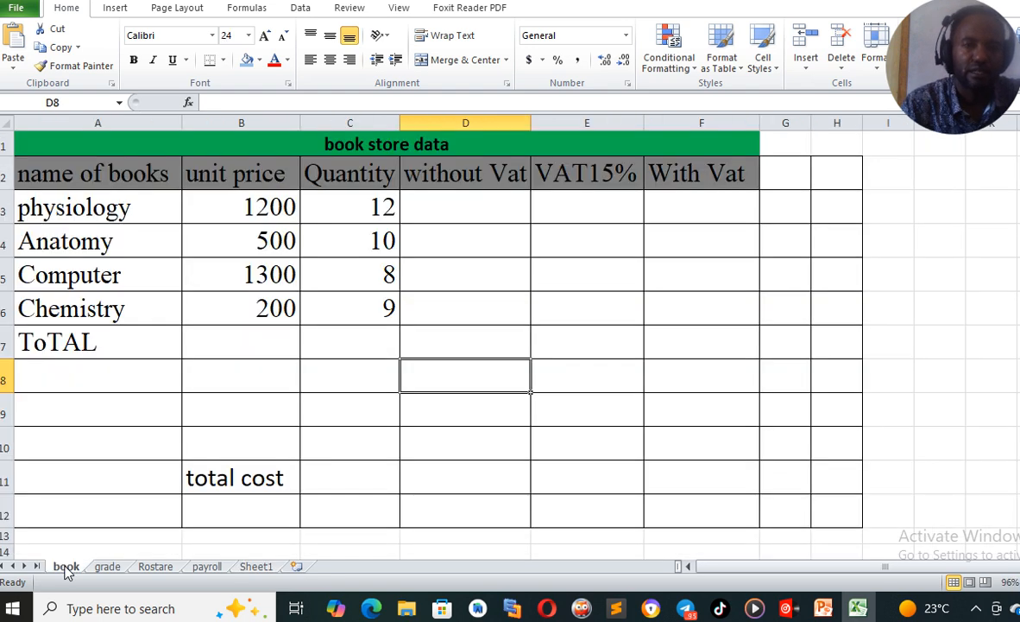
pyautogui.click(429, 337)
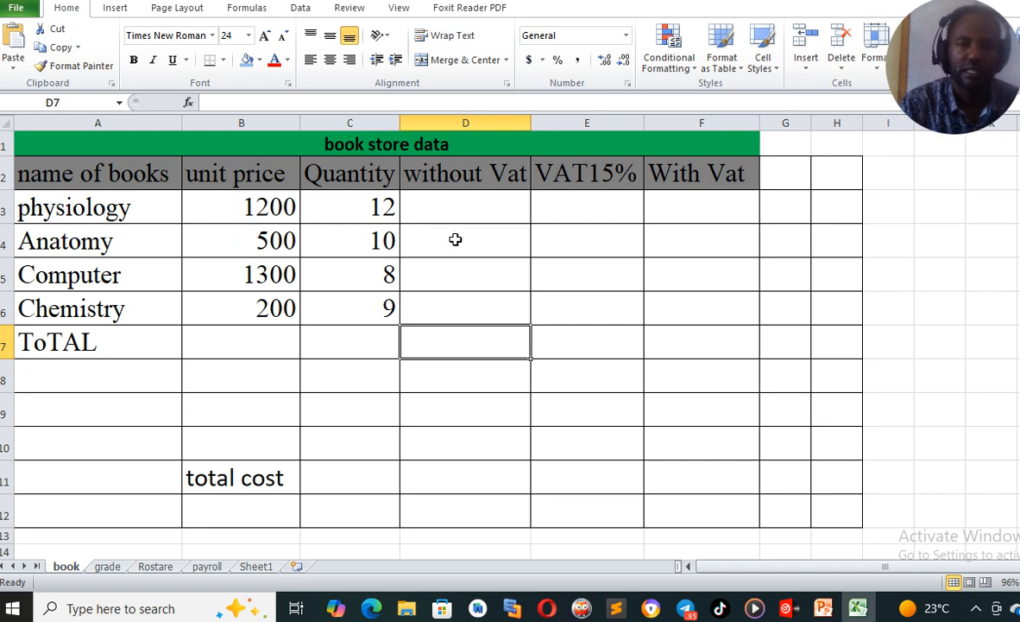
pyautogui.click(456, 210)
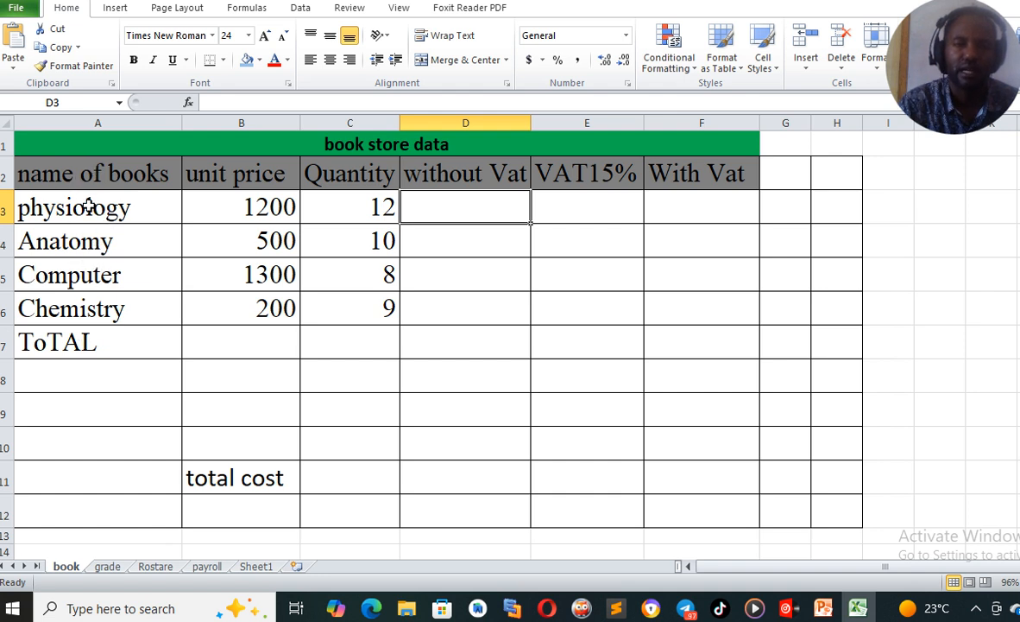
pyautogui.click(238, 214)
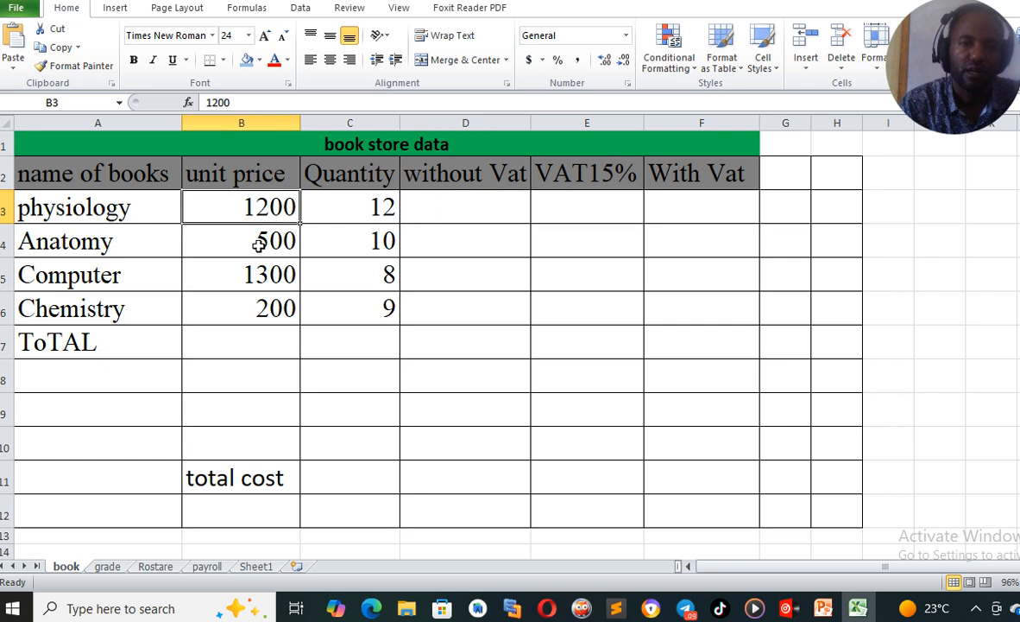
pyautogui.click(257, 241)
pyautogui.click(249, 281)
pyautogui.click(259, 322)
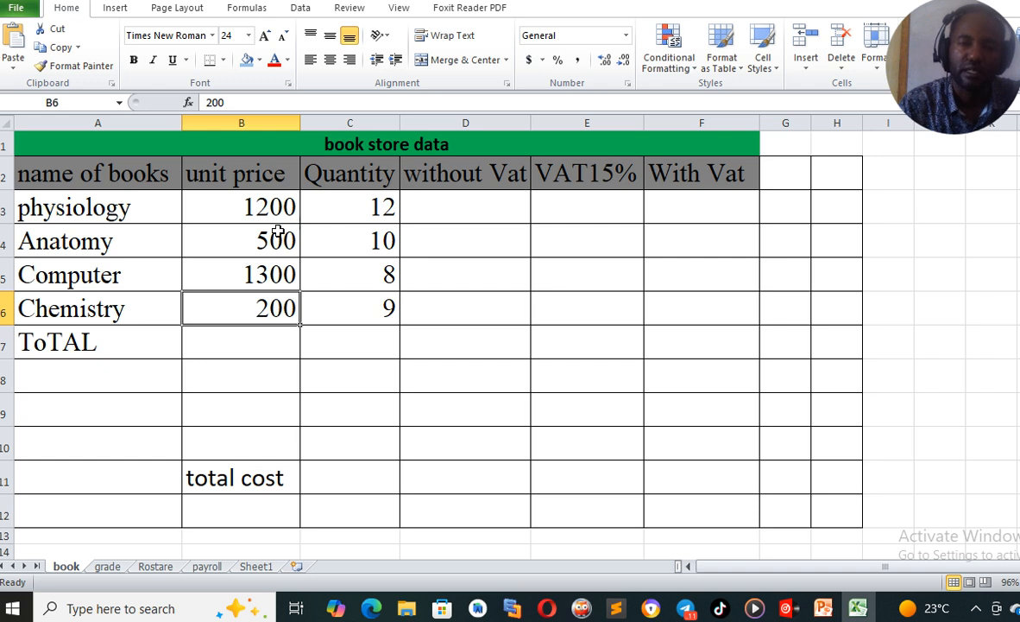
pyautogui.click(355, 207)
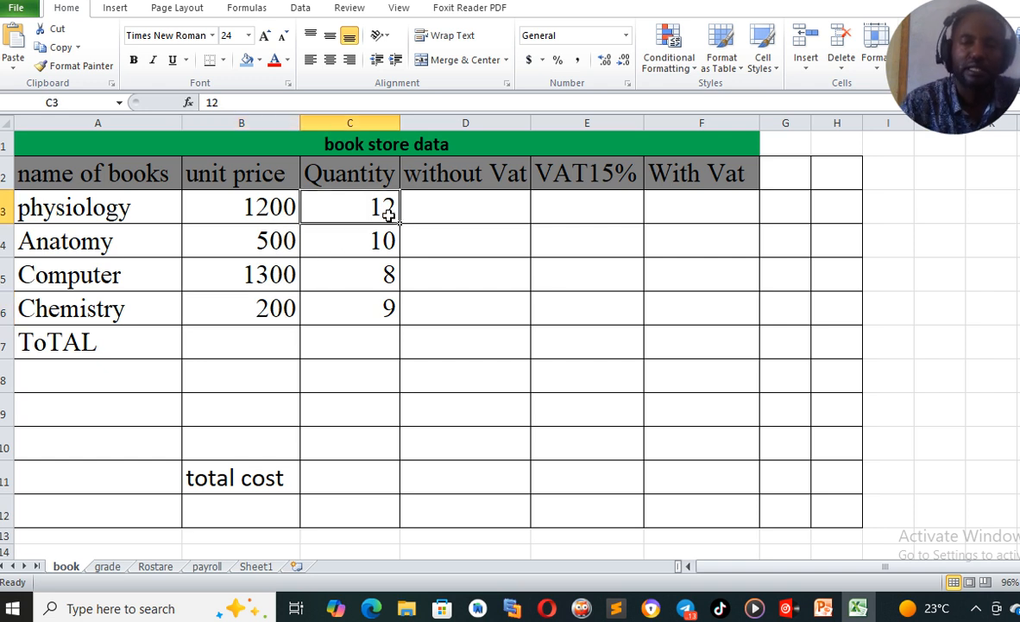
pyautogui.click(359, 247)
pyautogui.click(360, 275)
pyautogui.click(368, 318)
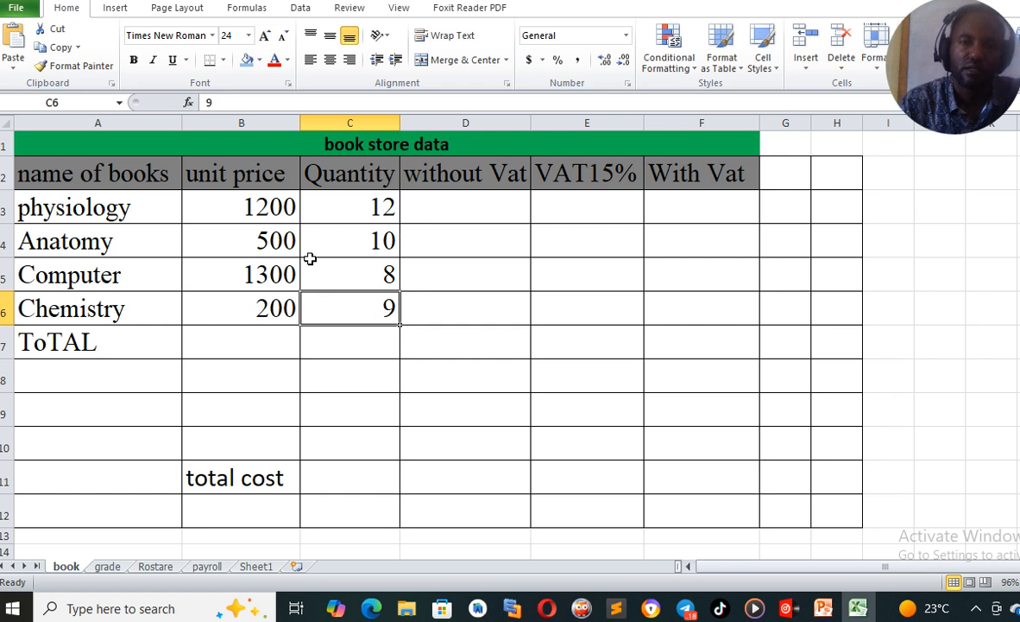
pyautogui.click(456, 208)
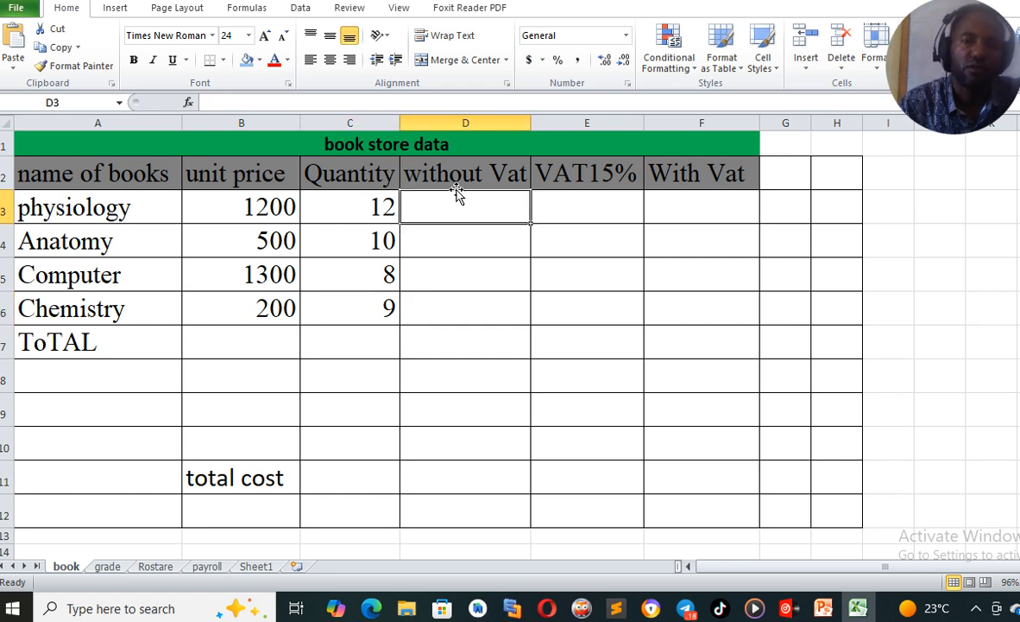
# Rename the "without Vat" column header to "Total"
pyautogui.click(452, 176)
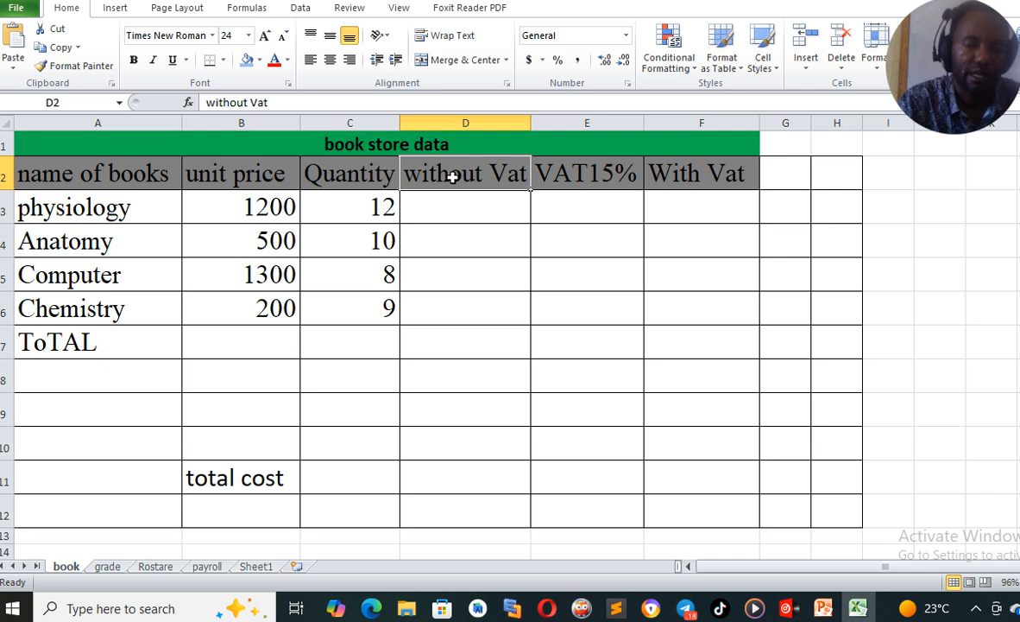
pyautogui.write('Total')
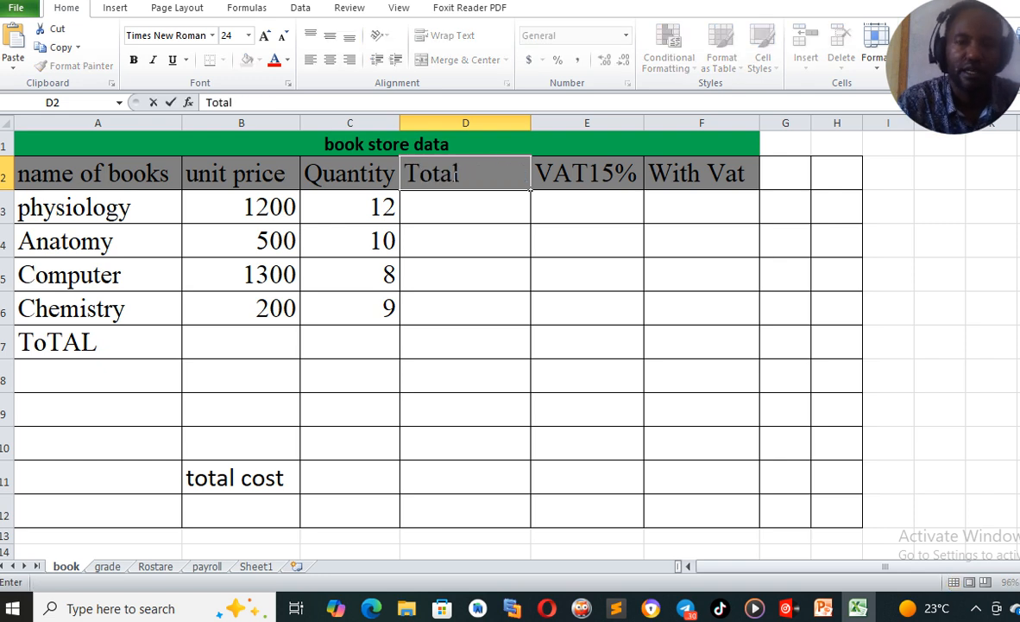
pyautogui.click(446, 211)
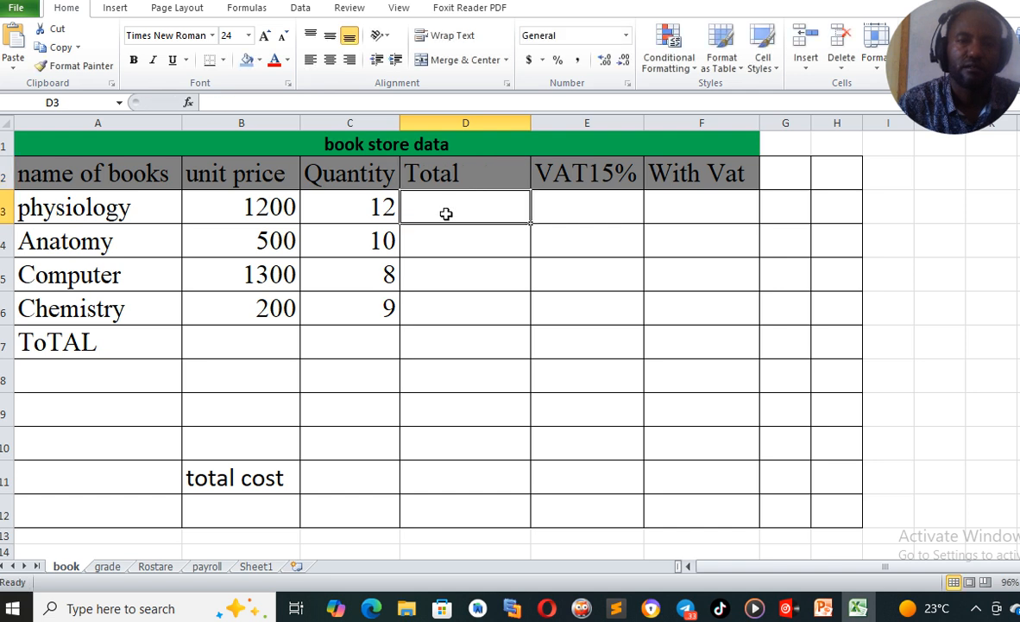
# Enter the formula =B3*C3 in the physiology row of the Total column
pyautogui.click(362, 210)
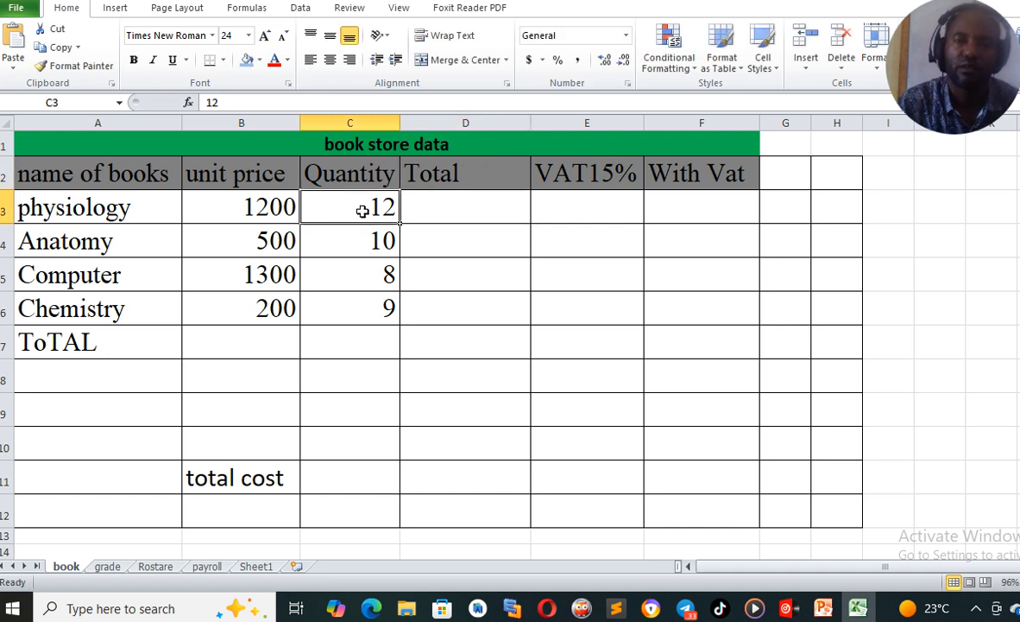
pyautogui.click(246, 194)
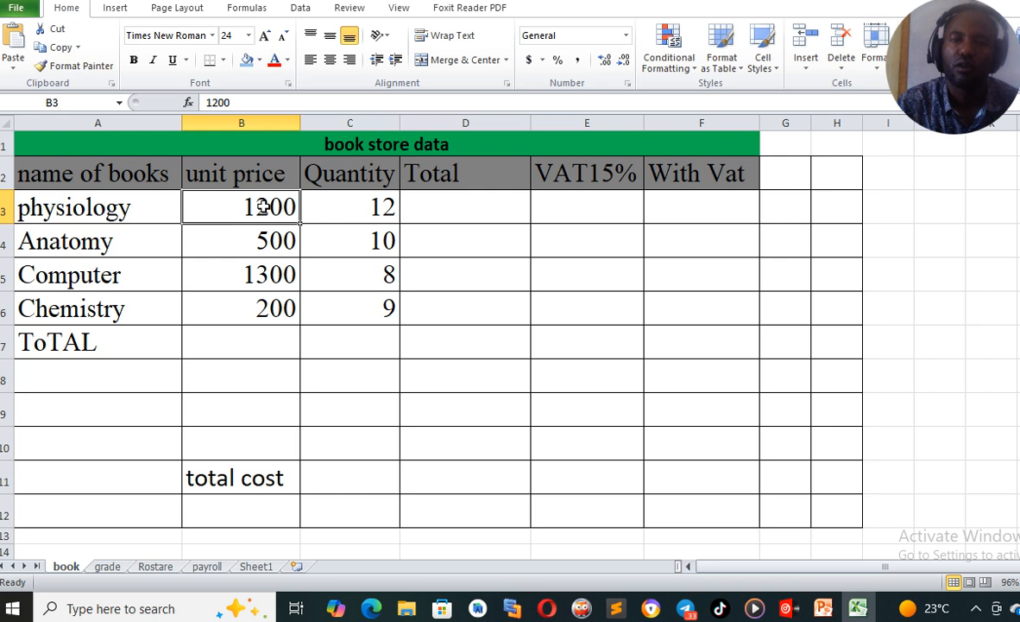
pyautogui.click(452, 212)
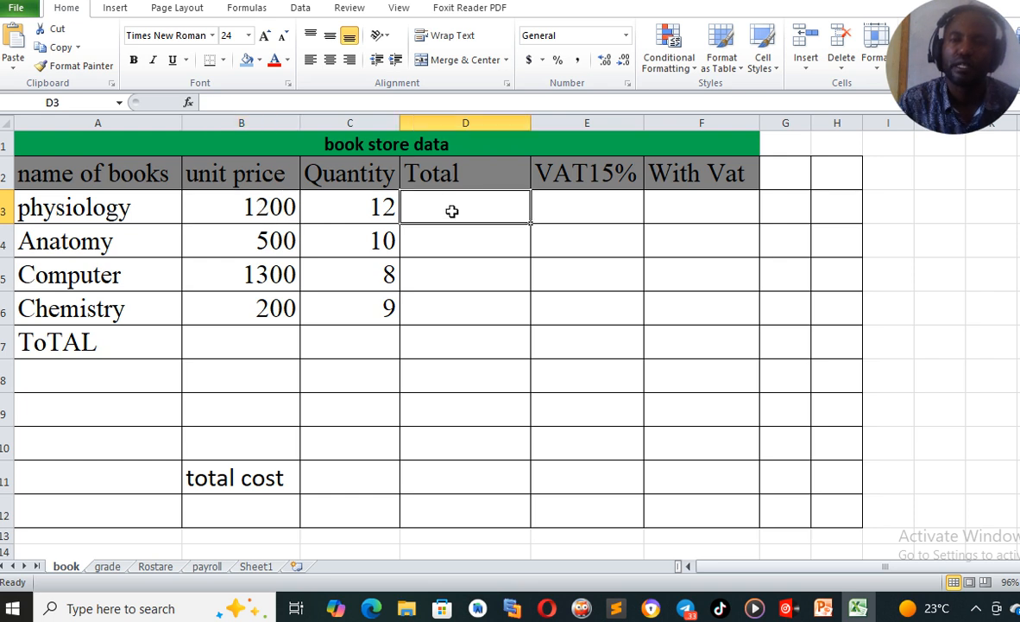
pyautogui.write('=')
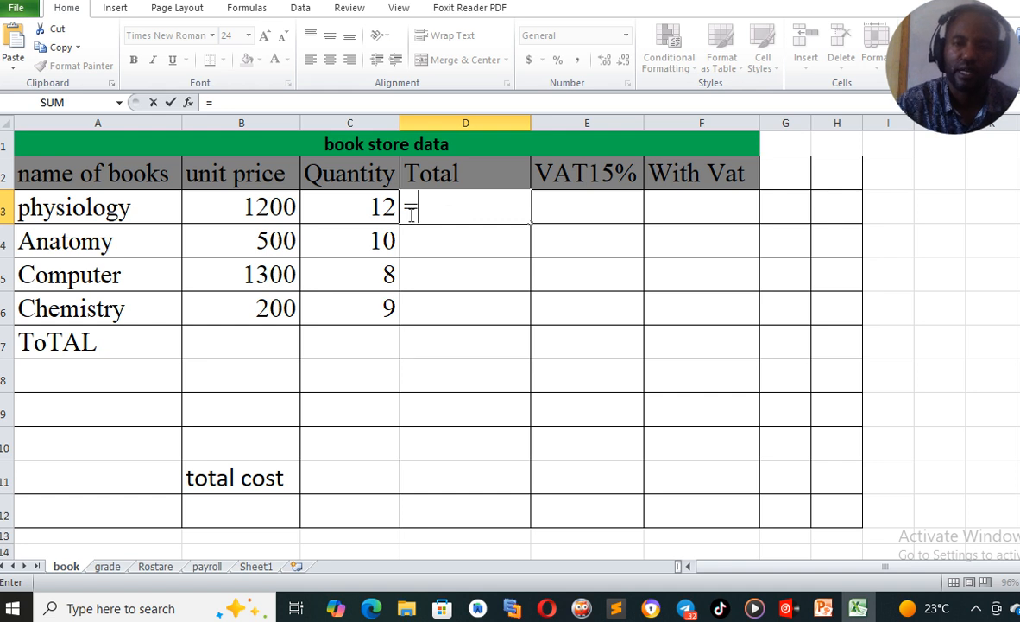
pyautogui.click(264, 207)
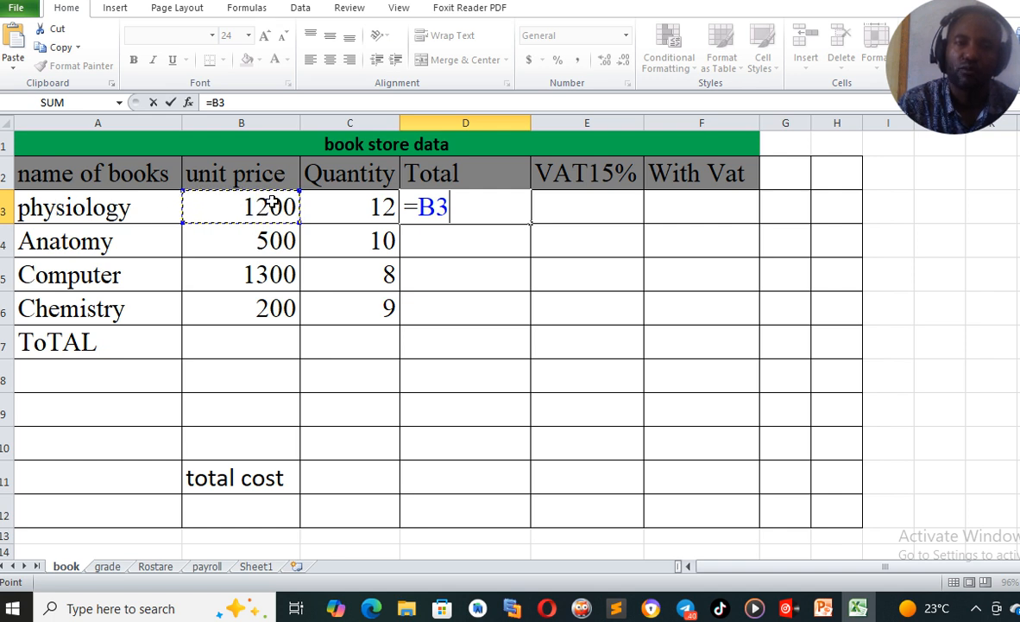
pyautogui.write('*')
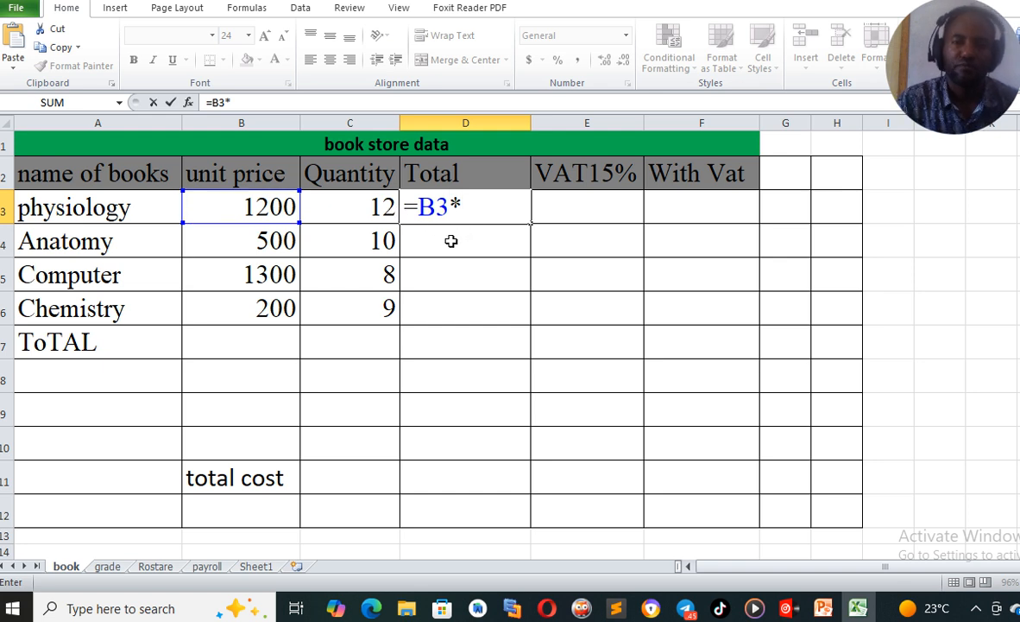
pyautogui.click(352, 211)
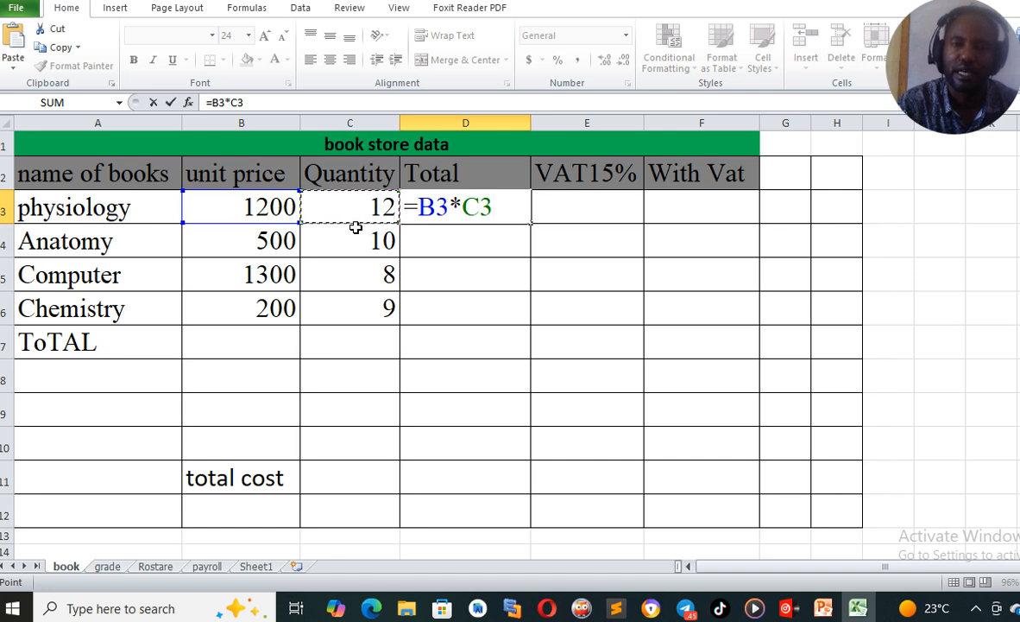
pyautogui.press('Return')
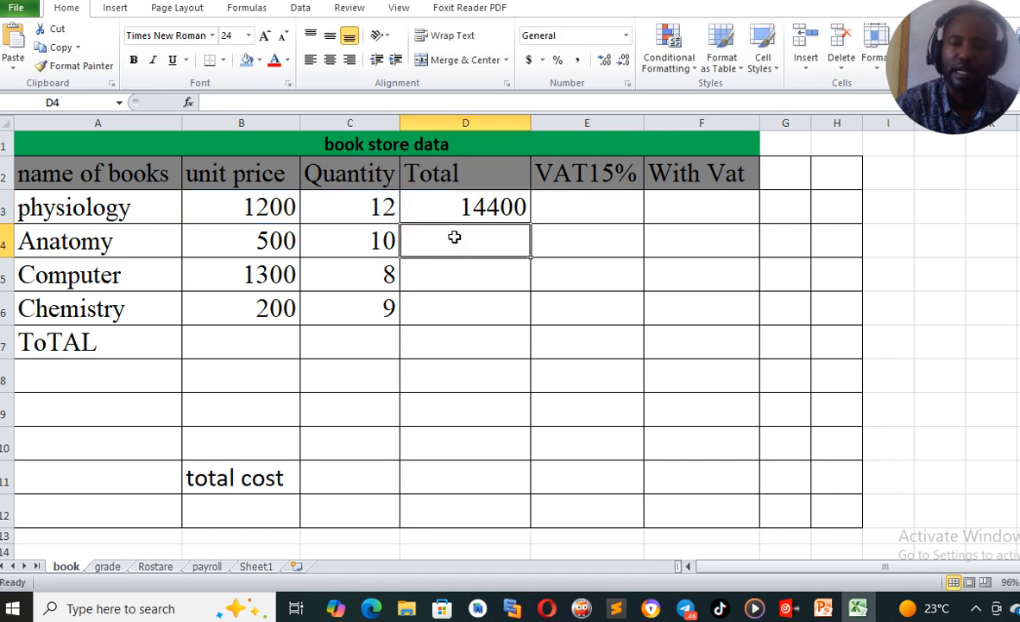
# Fill the Total formula down the column, then clear the copied formula from the ToTAL row
pyautogui.click(466, 206)
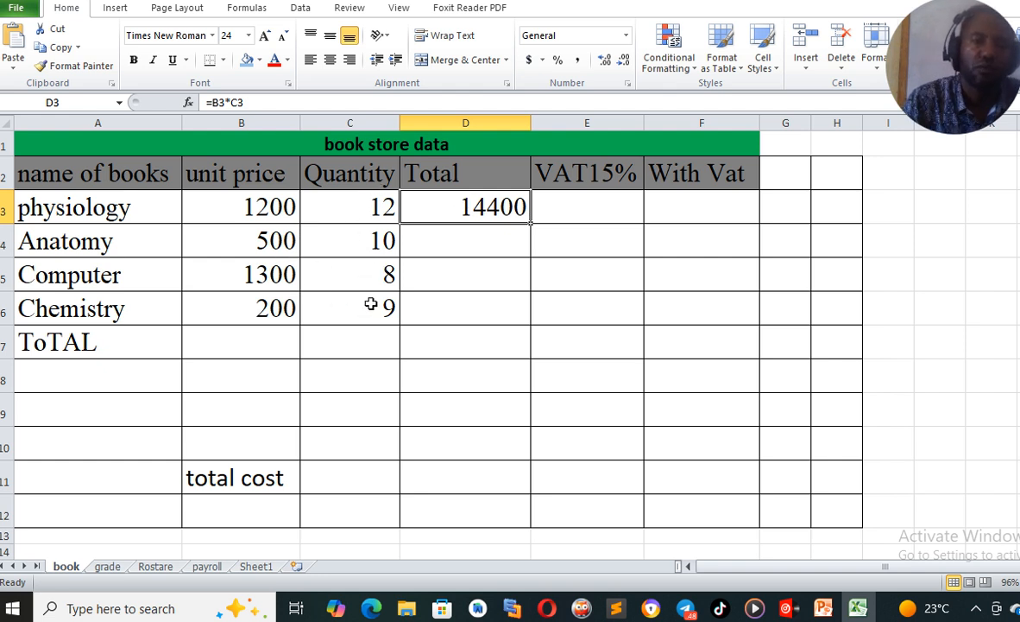
pyautogui.doubleClick(530, 224)
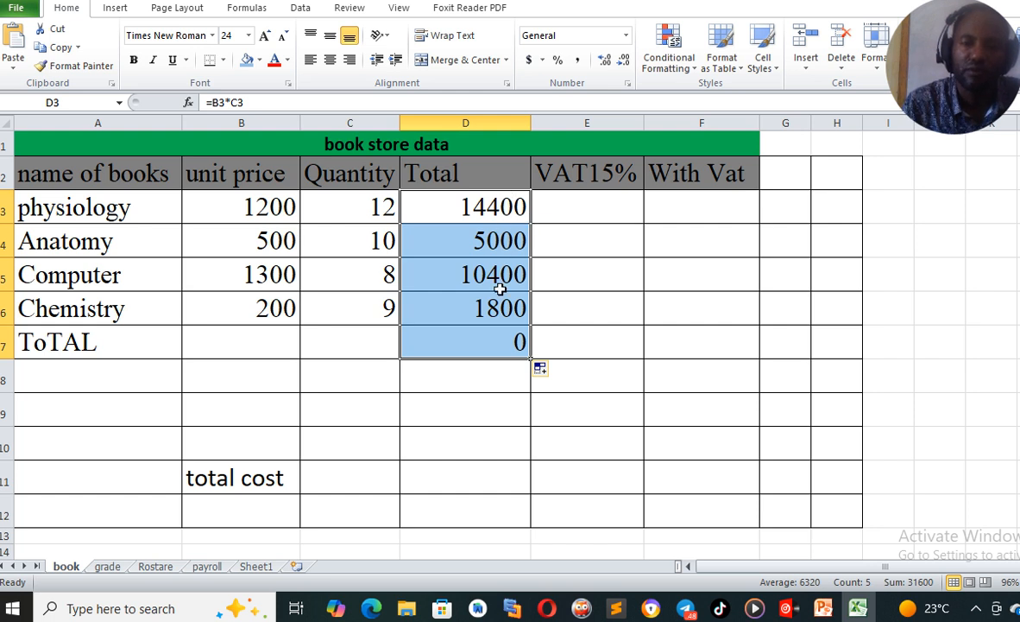
pyautogui.click(493, 350)
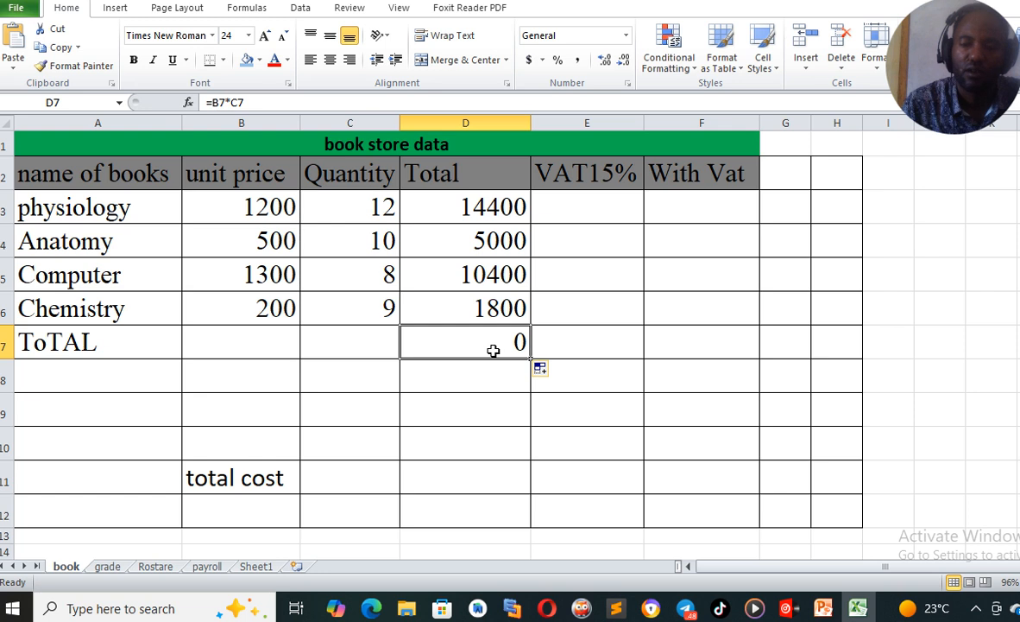
pyautogui.press('Delete')
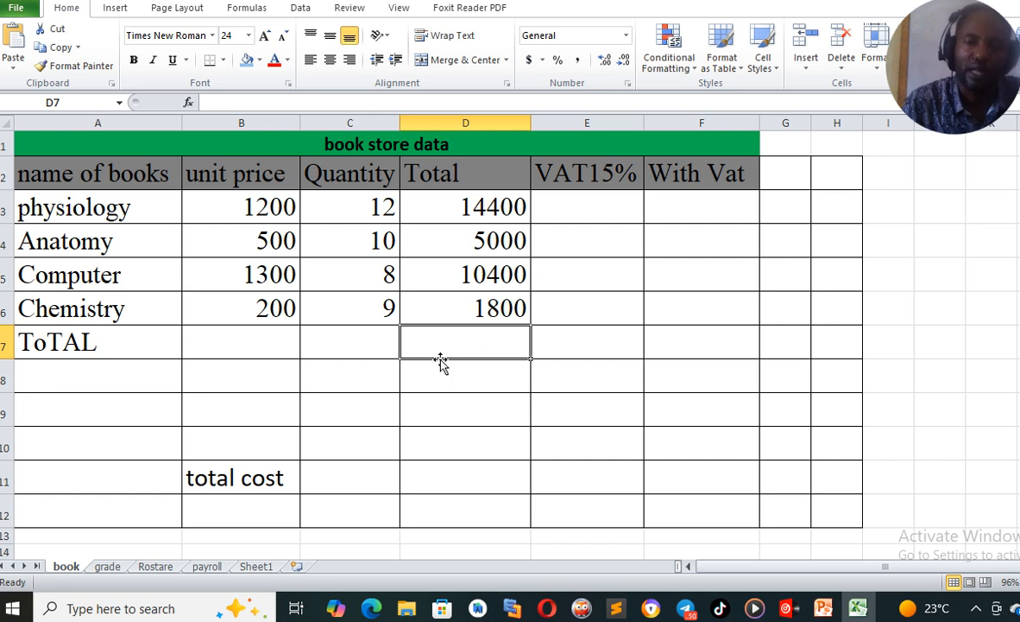
# Enter the formula =D3+D4+D5+D6 in the ToTAL row of the Total column
pyautogui.write('=')
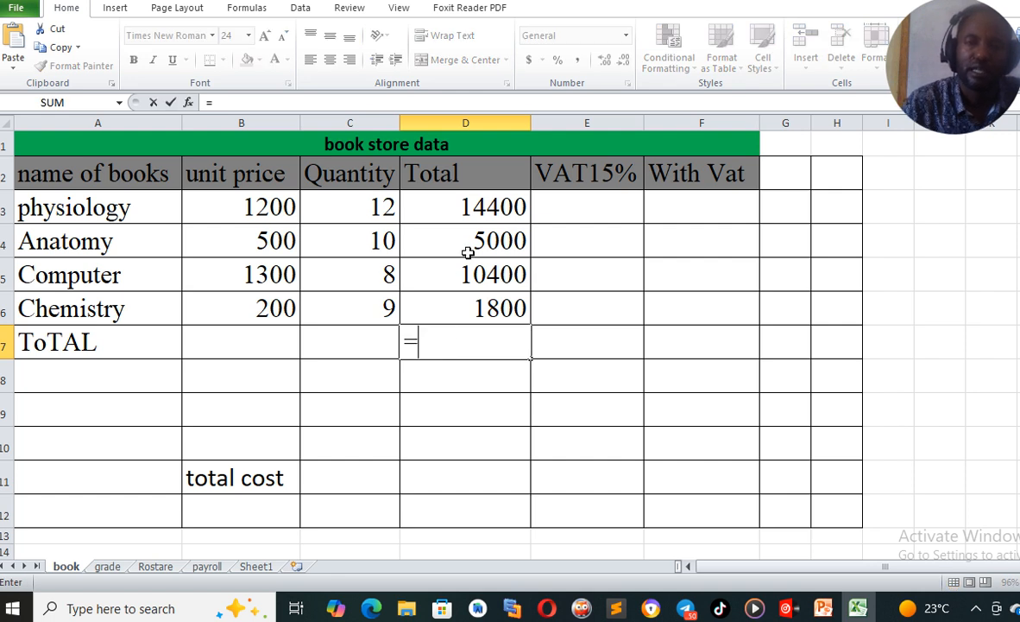
pyautogui.click(460, 206)
pyautogui.write('+')
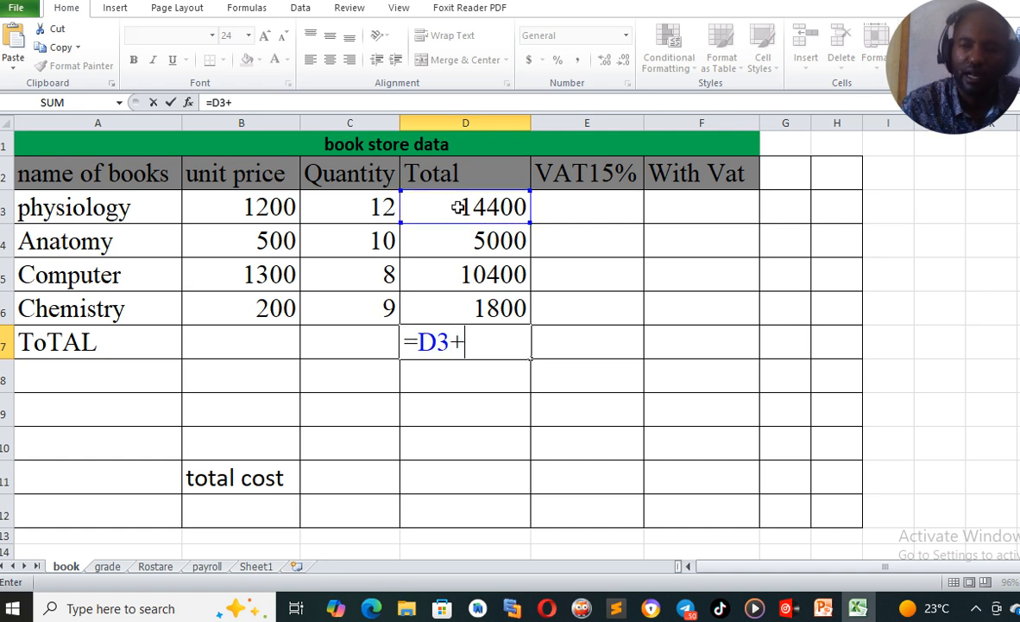
pyautogui.write('+')
pyautogui.click(466, 286)
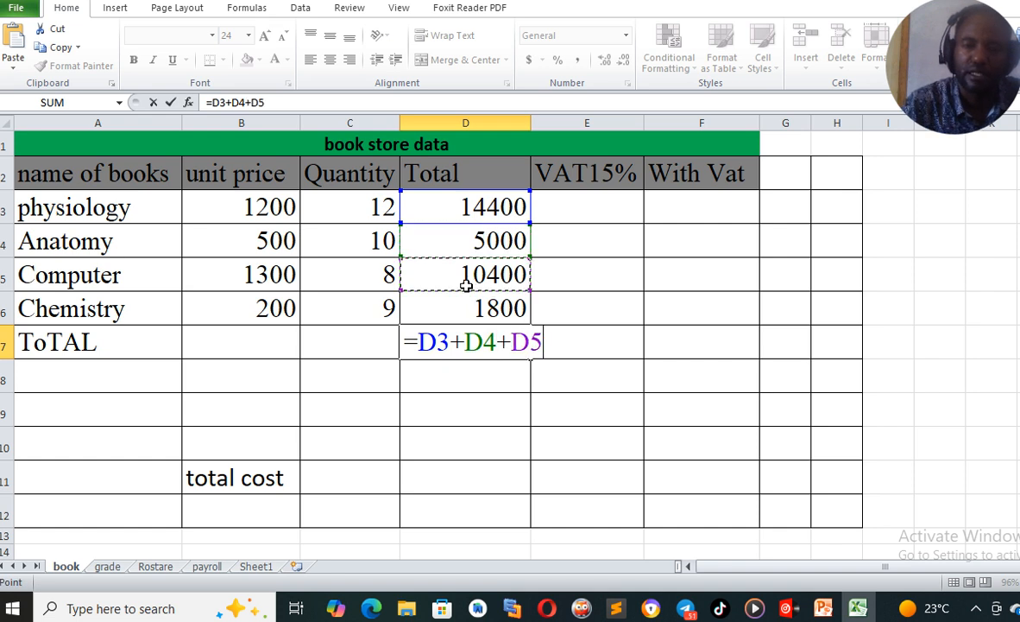
pyautogui.write('+')
pyautogui.click(458, 310)
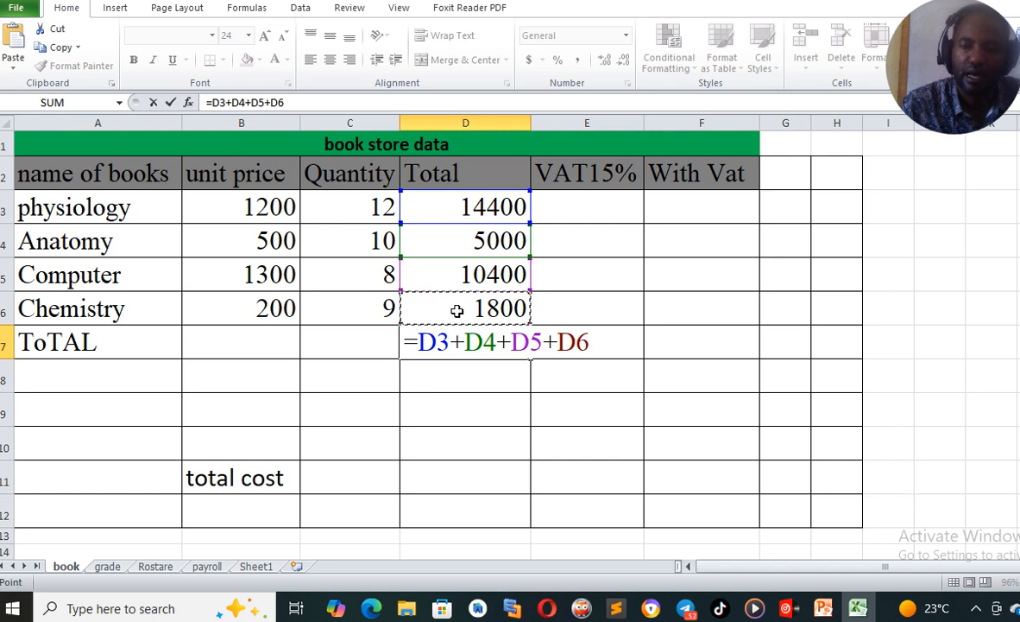
pyautogui.press('Return')
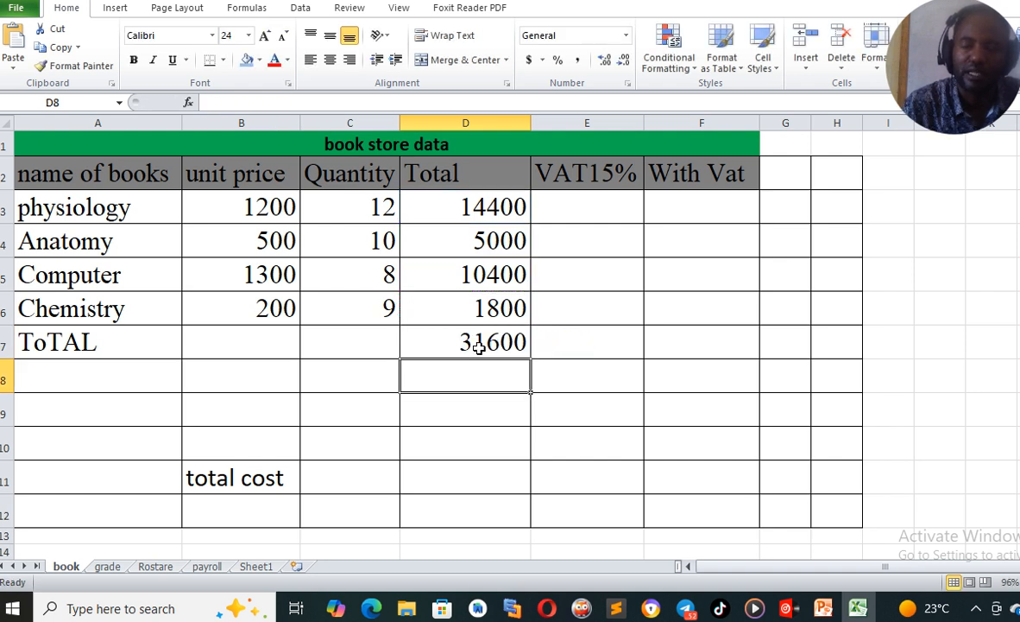
# Replace the ToTAL row's Total formula with the SUM function over the range D3:D6
pyautogui.click(477, 342)
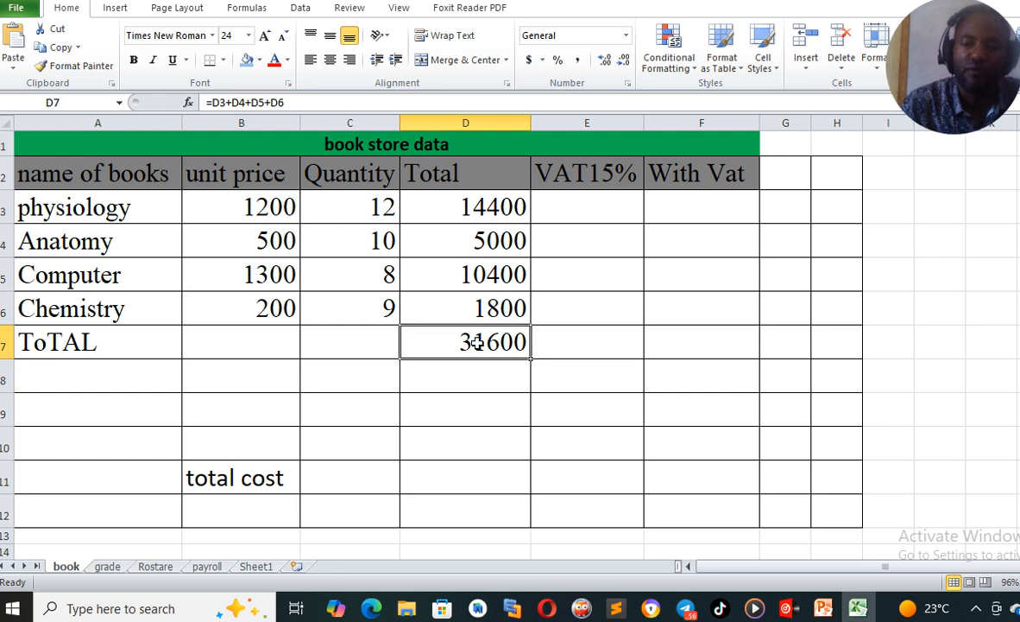
pyautogui.write('=')
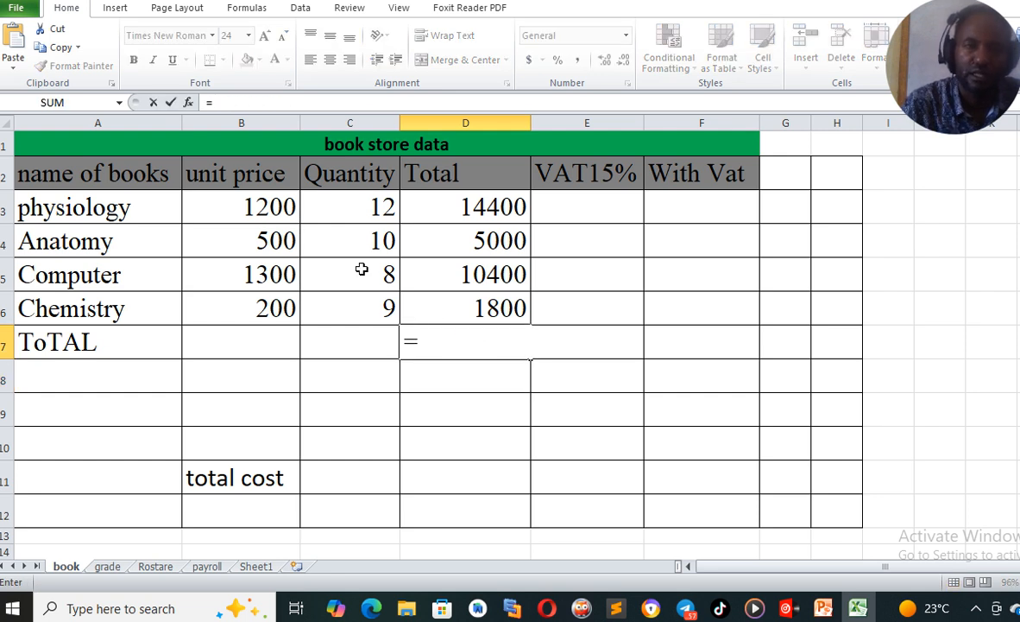
pyautogui.click(56, 104)
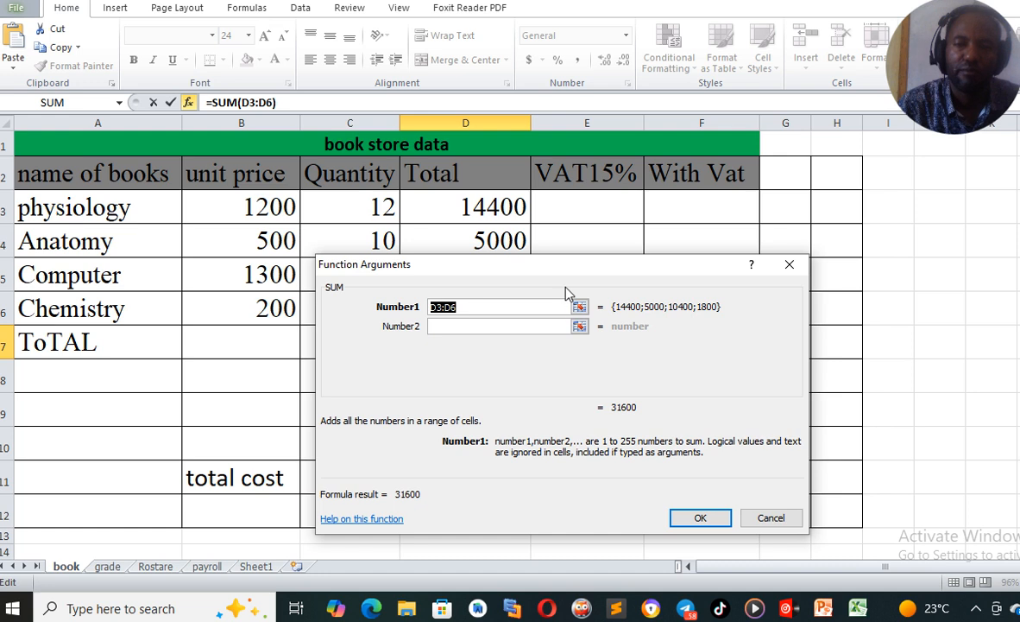
pyautogui.moveTo(544, 272); pyautogui.dragTo(594, 398)
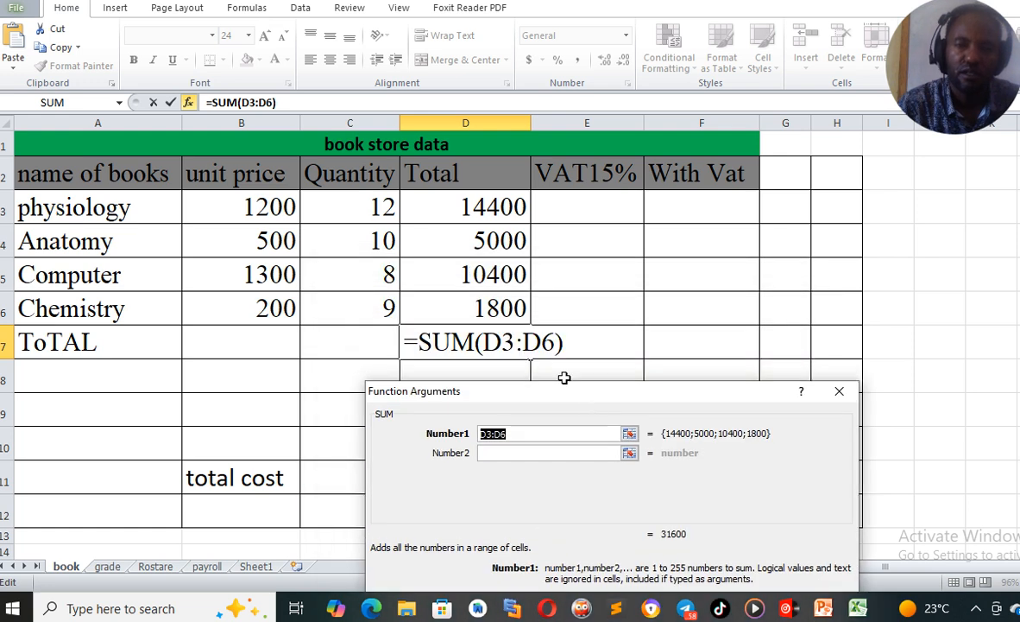
pyautogui.moveTo(475, 200); pyautogui.dragTo(470, 306)
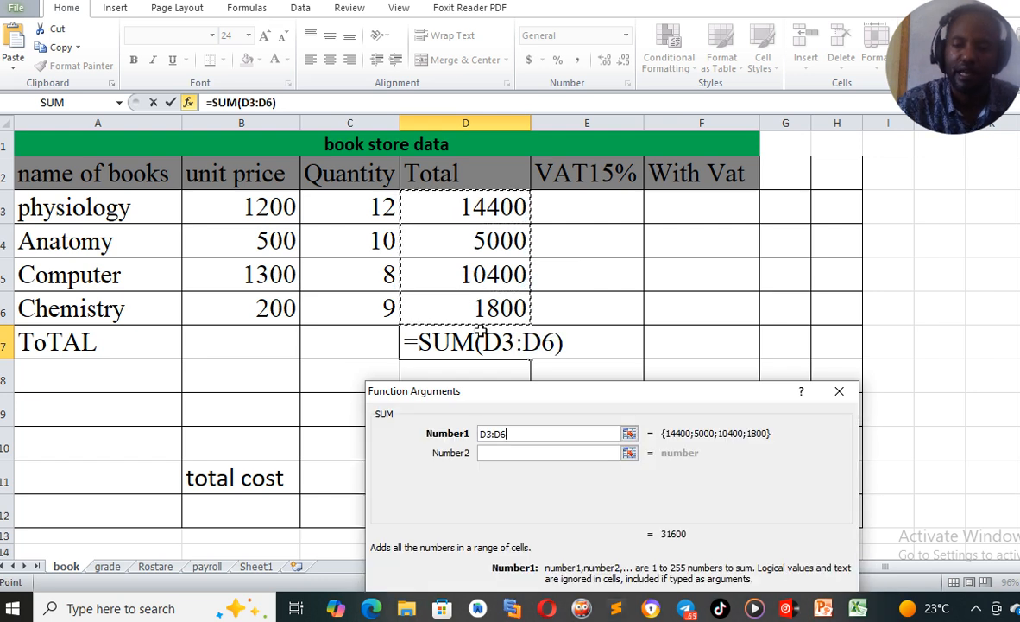
pyautogui.press('Return')
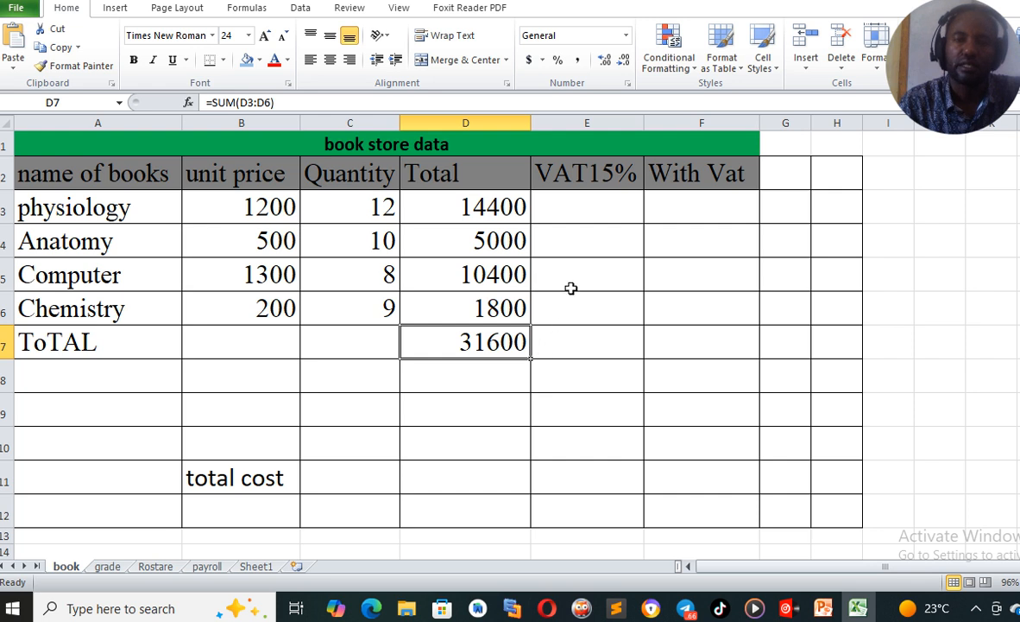
# Enter =D3*15/100 in the physiology VAT15% cell and fill it down to the Chemistry row
pyautogui.click(584, 215)
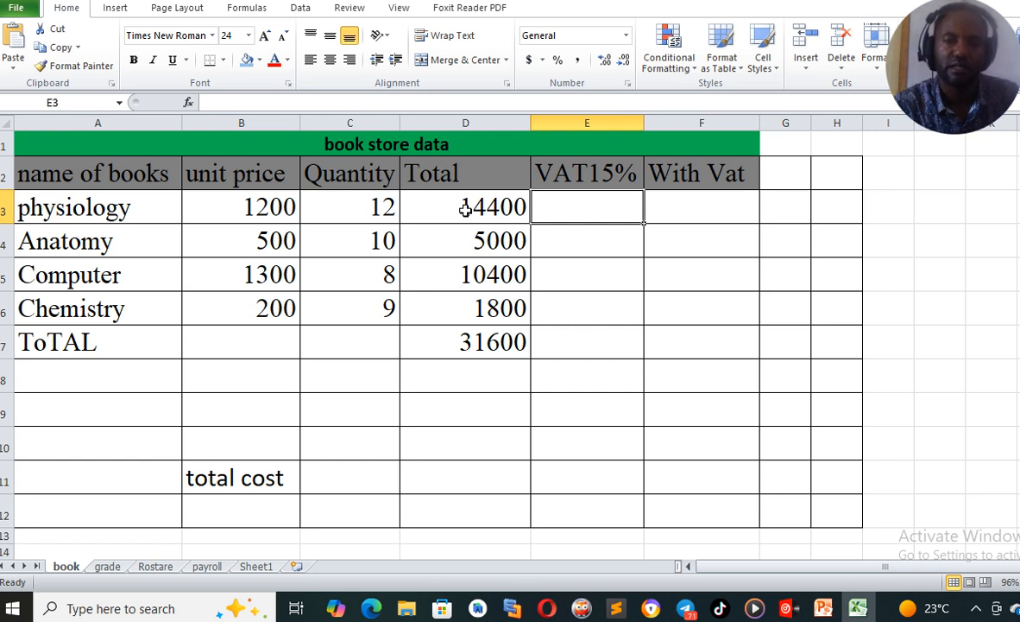
pyautogui.click(467, 206)
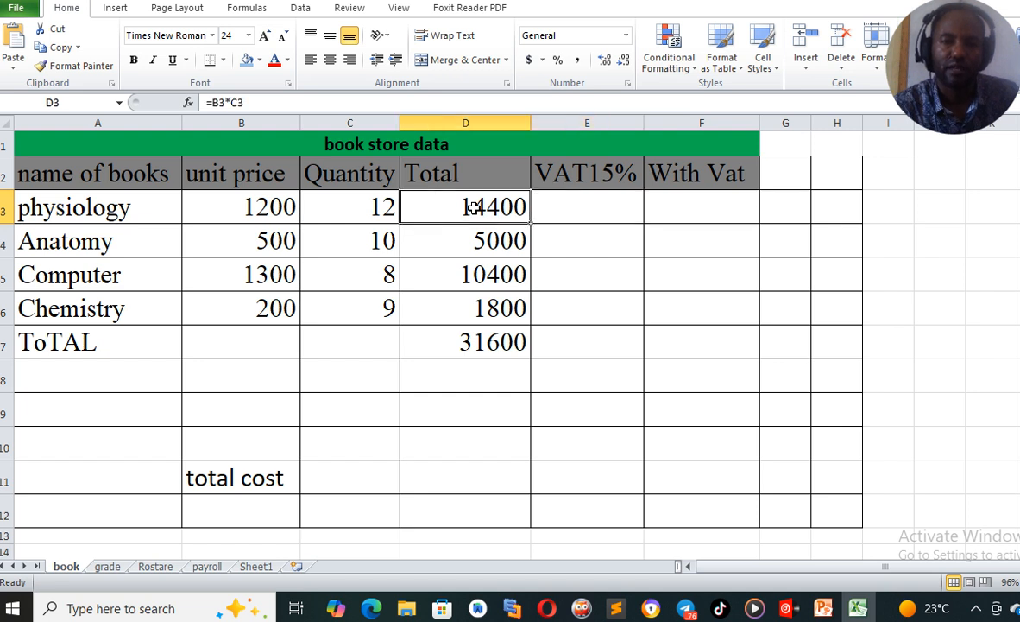
pyautogui.click(562, 206)
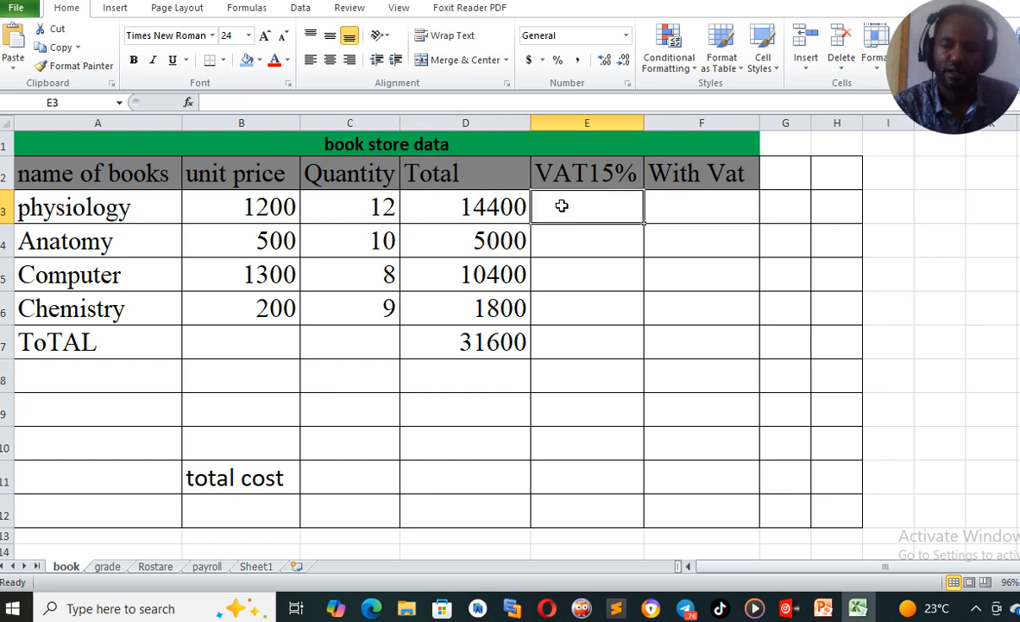
pyautogui.write('=')
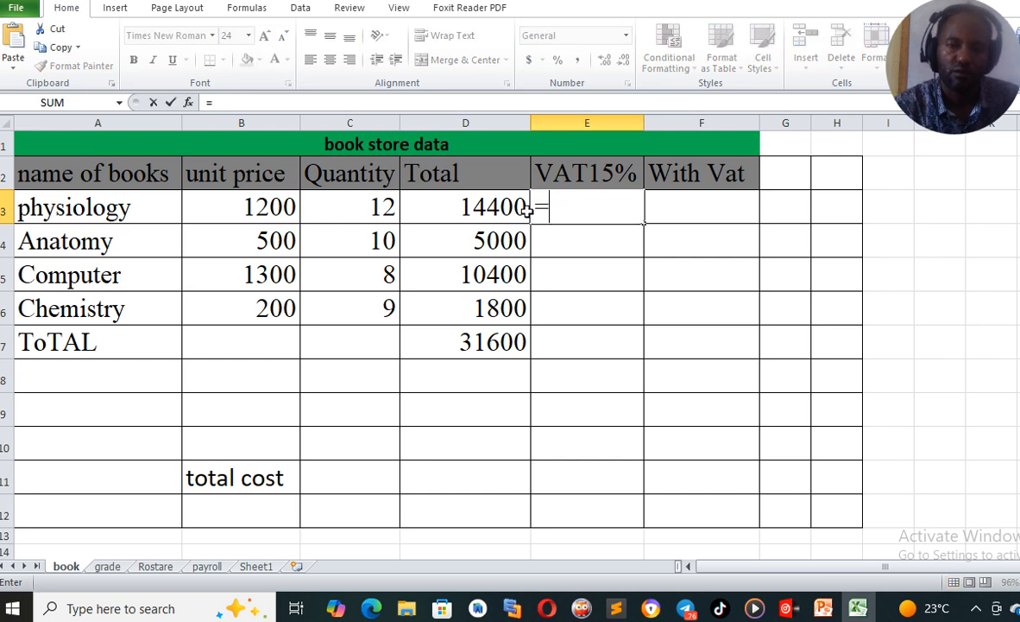
pyautogui.click(489, 206)
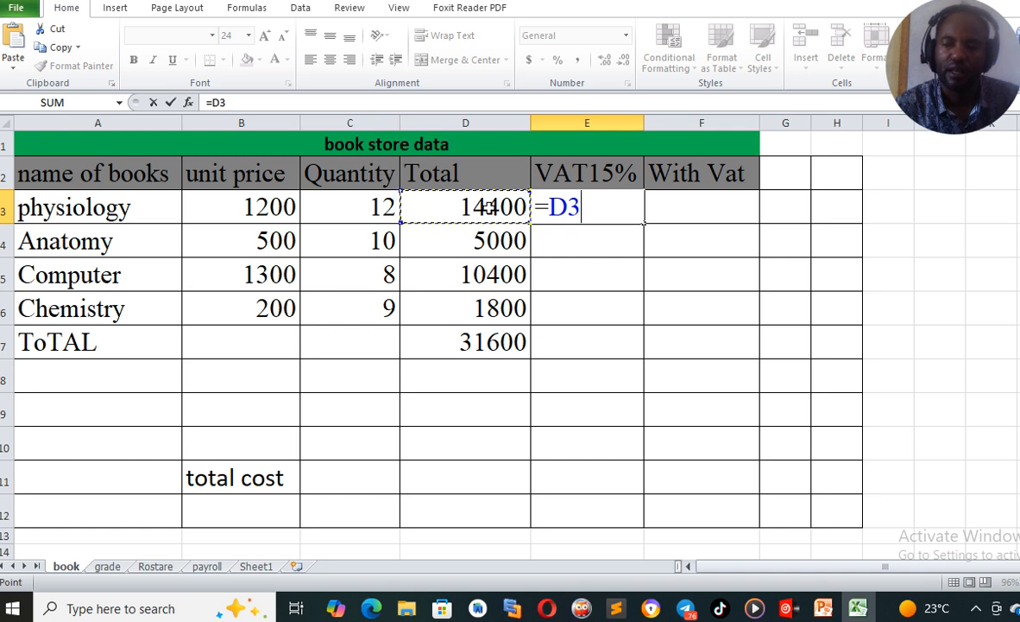
pyautogui.write('*')
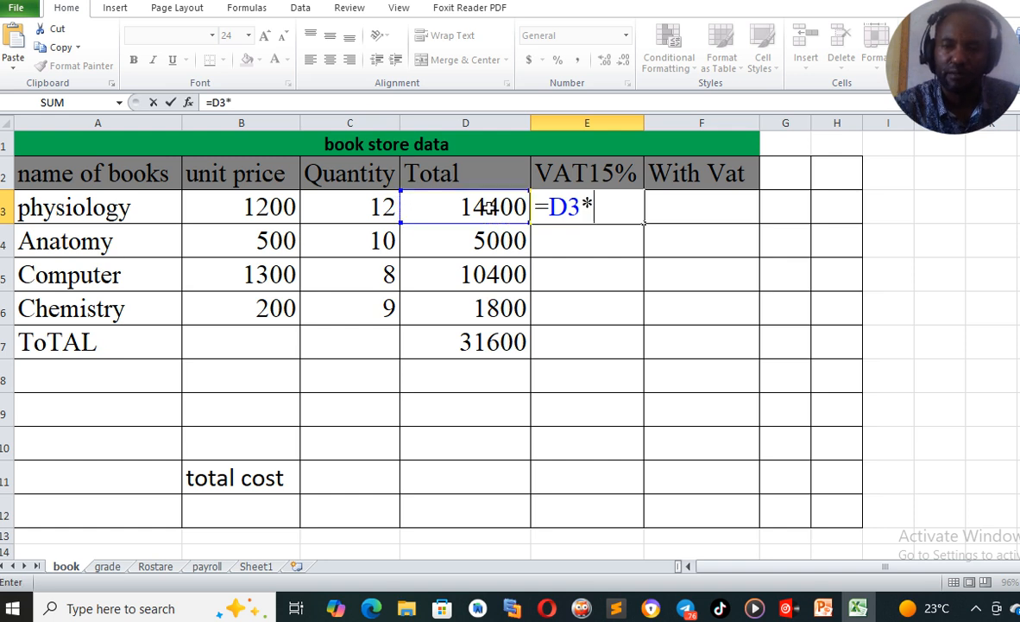
pyautogui.write('15')
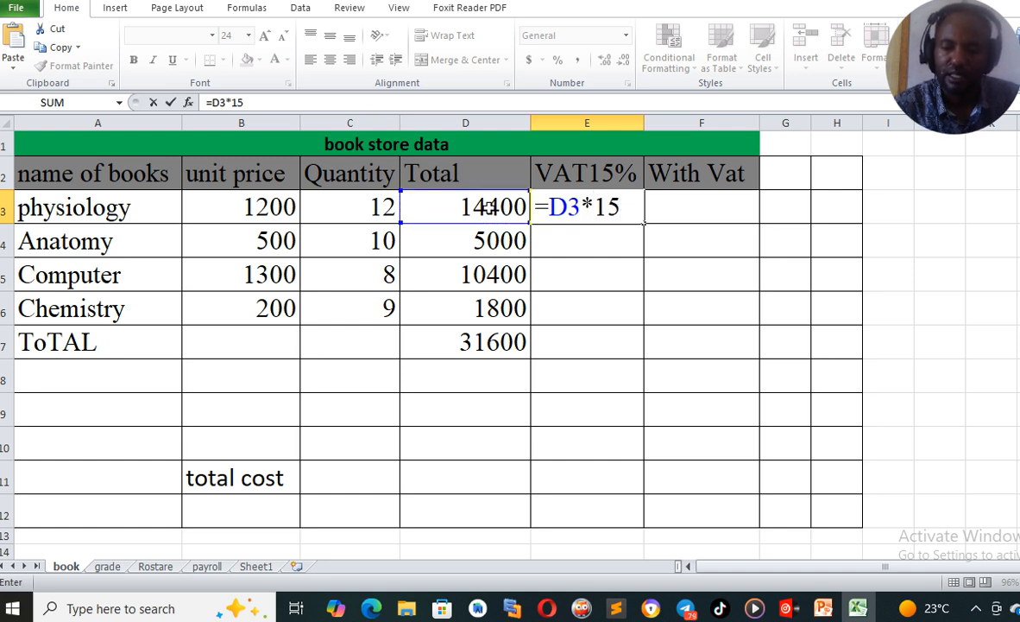
pyautogui.write('/')
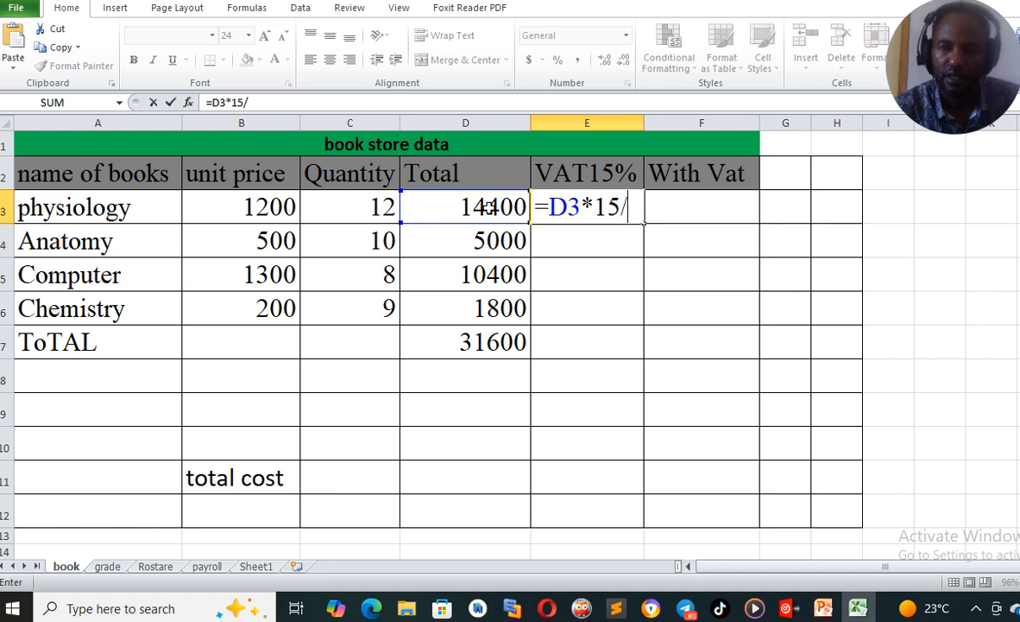
pyautogui.write('100')
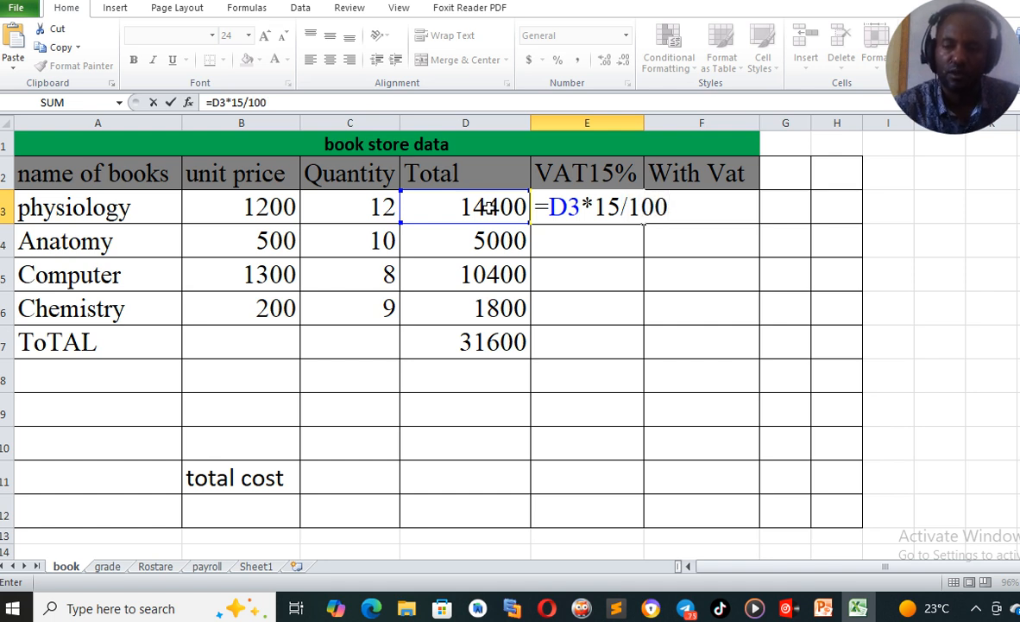
pyautogui.press('Return')
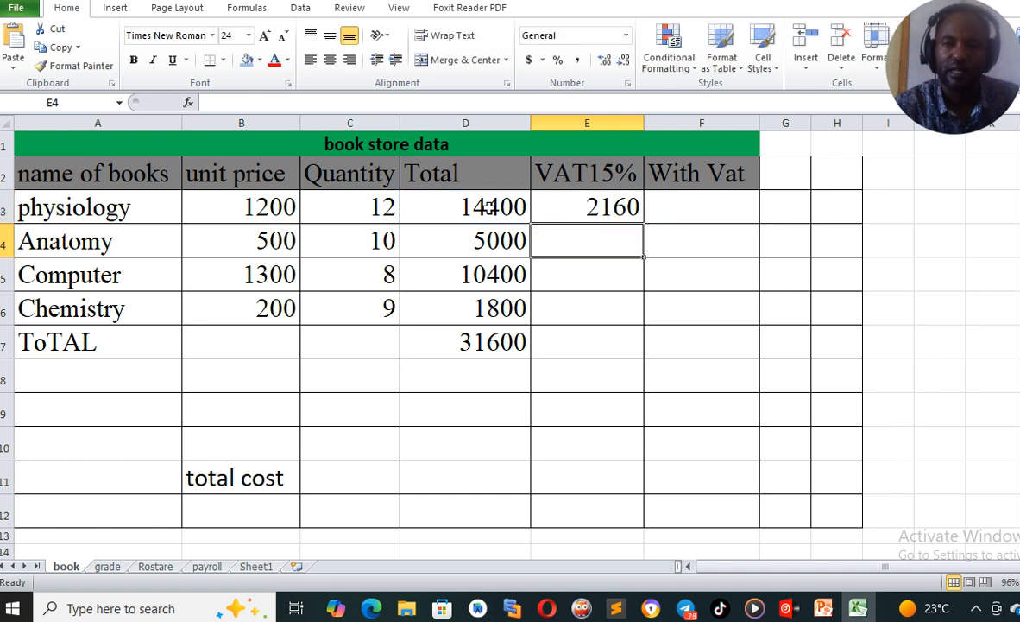
pyautogui.click(603, 205)
pyautogui.moveTo(645, 223); pyautogui.dragTo(643, 312)
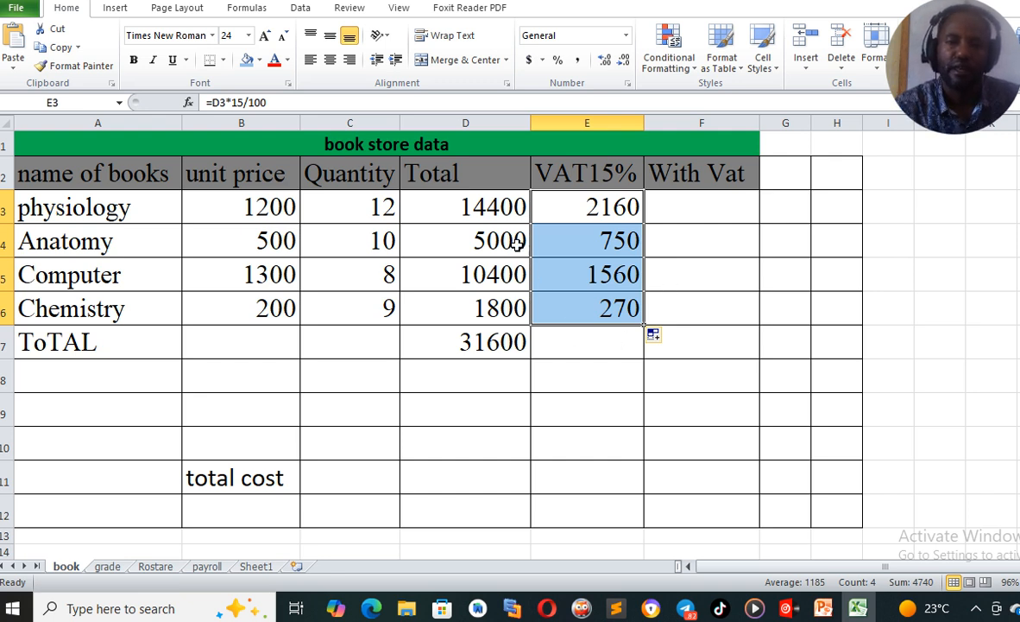
# Enter =D3+E3 in the physiology With Vat cell and fill it down to the Chemistry row
pyautogui.click(677, 210)
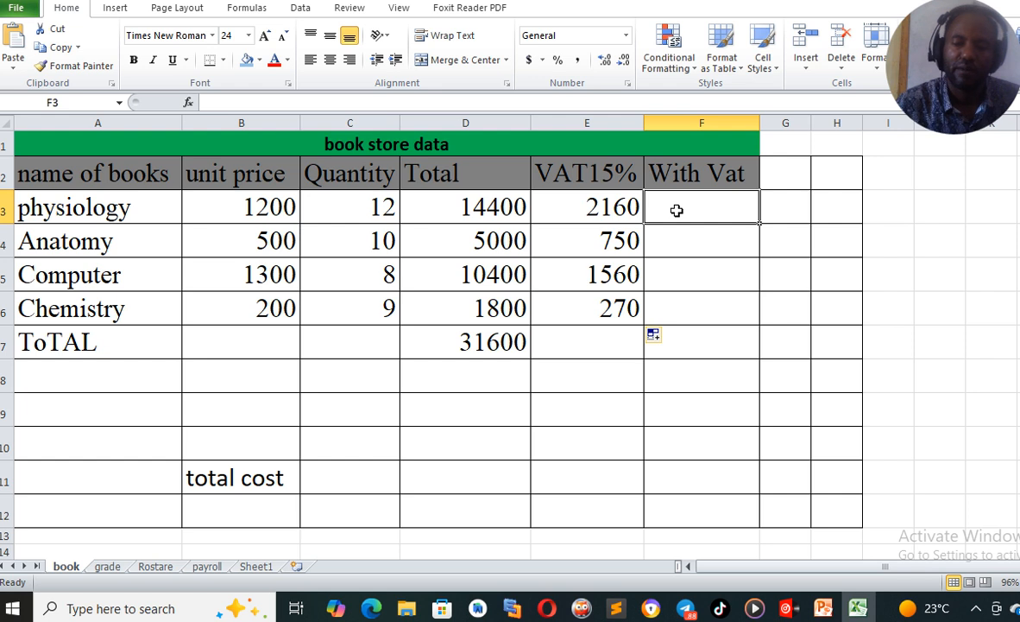
pyautogui.write('=')
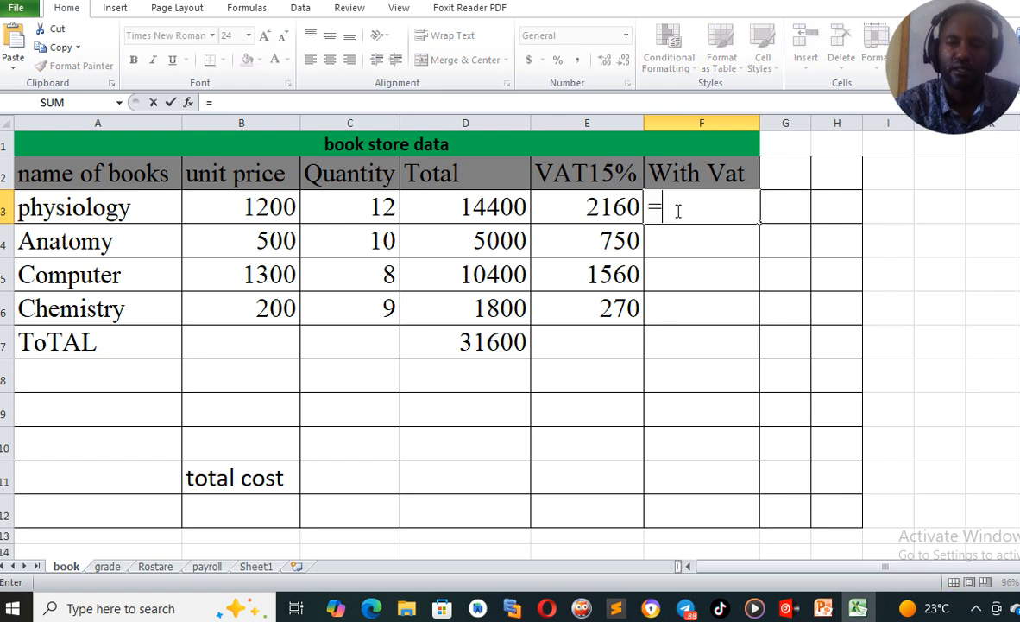
pyautogui.click(499, 210)
pyautogui.write('+')
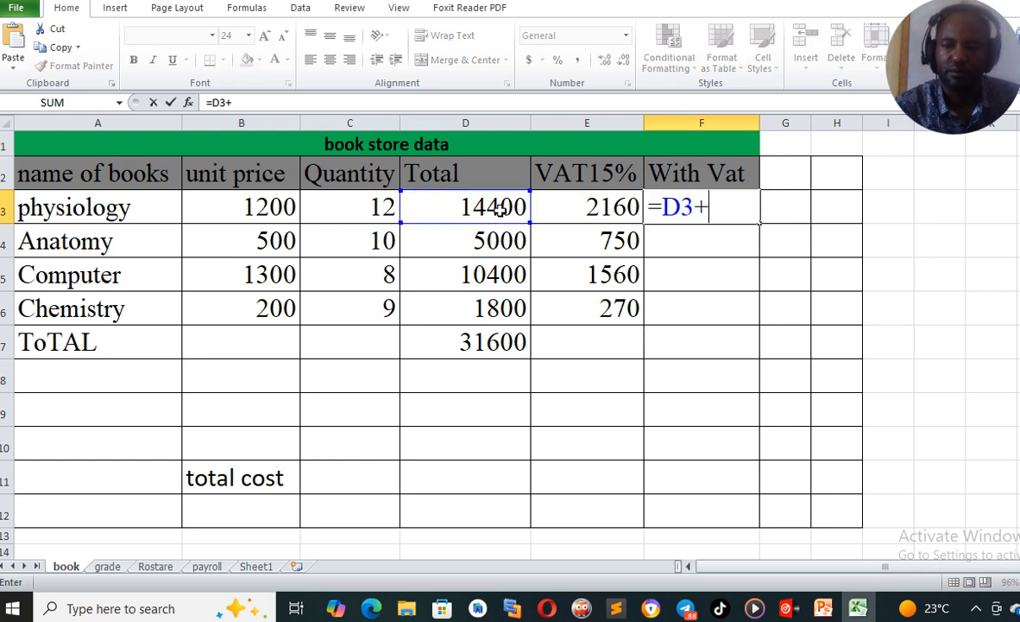
pyautogui.click(576, 207)
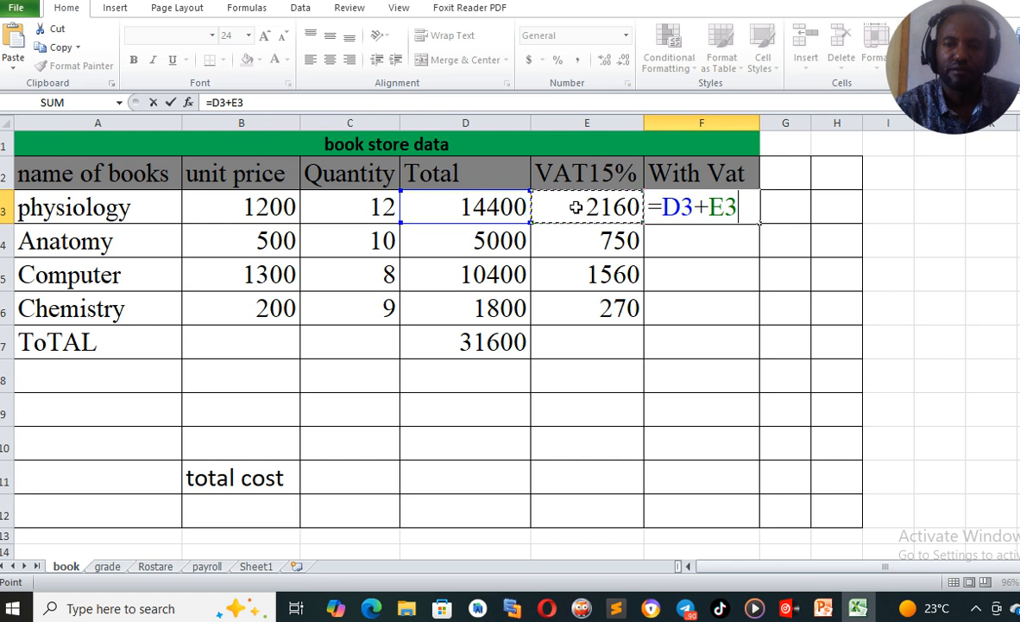
pyautogui.press('Return')
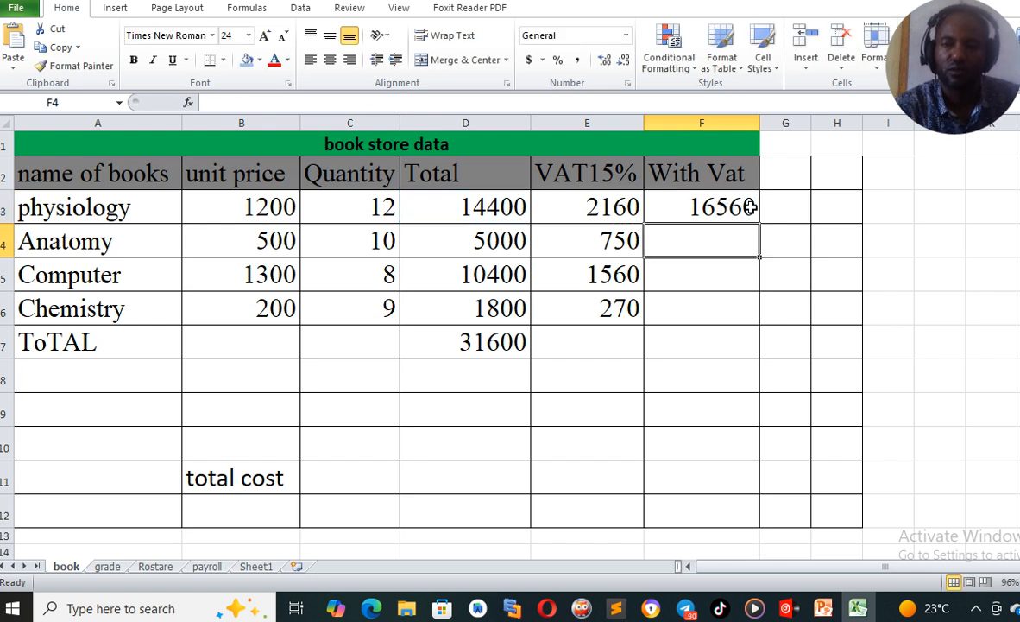
pyautogui.click(675, 195)
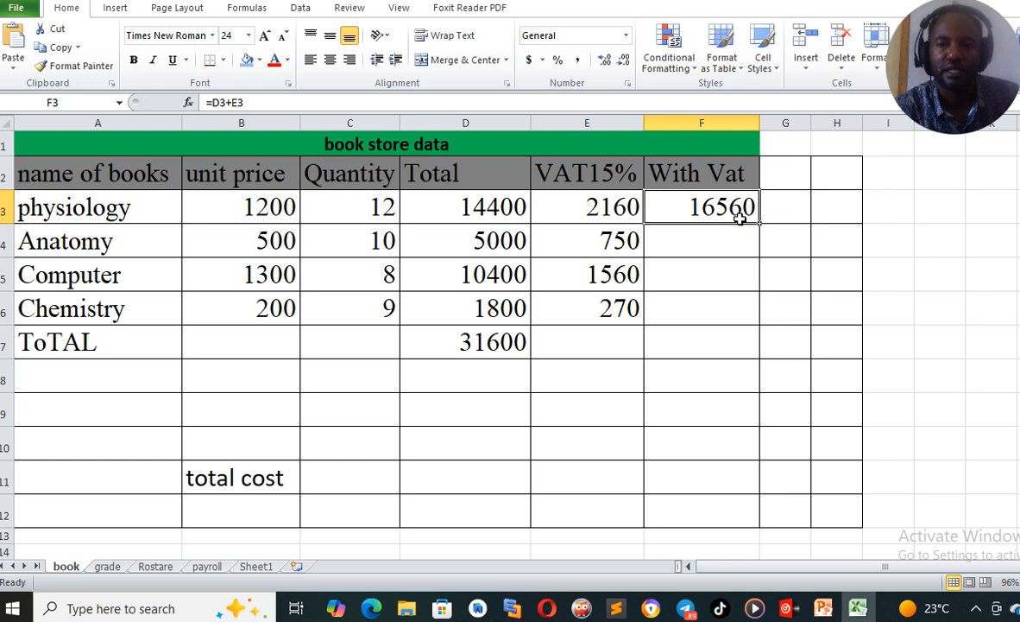
pyautogui.moveTo(760, 223); pyautogui.dragTo(761, 324)
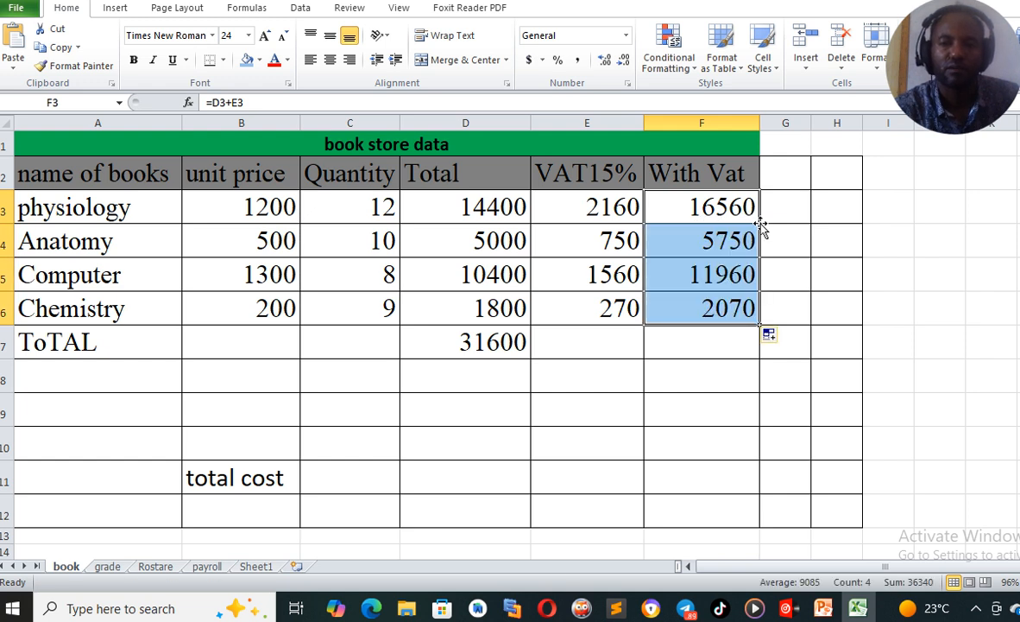
# Enter the formula =F3+F4+F5+F6 in the ToTAL row of the With Vat column
pyautogui.click(678, 350)
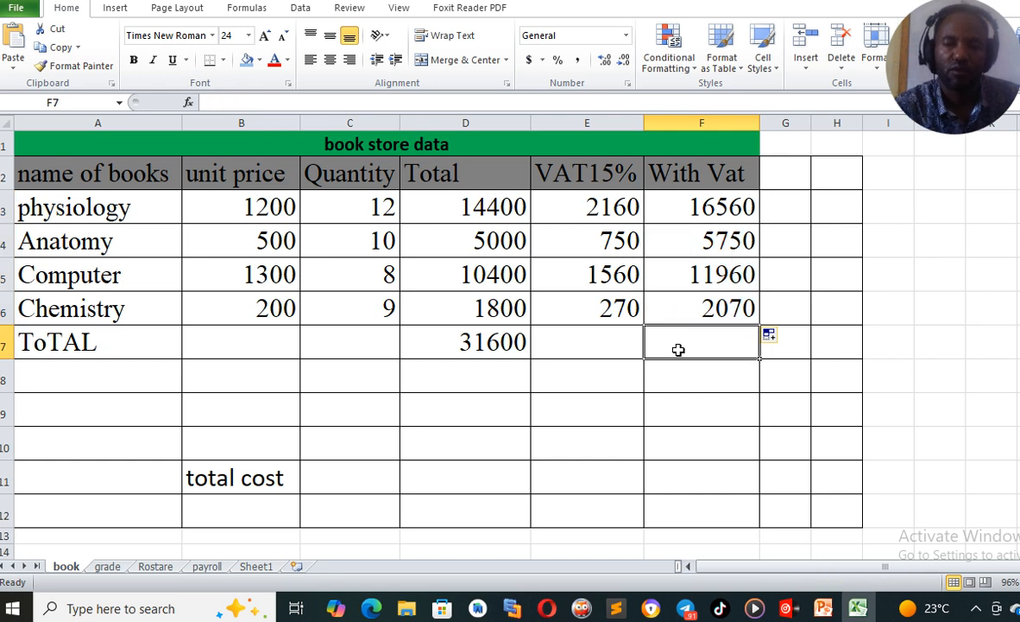
pyautogui.write('=')
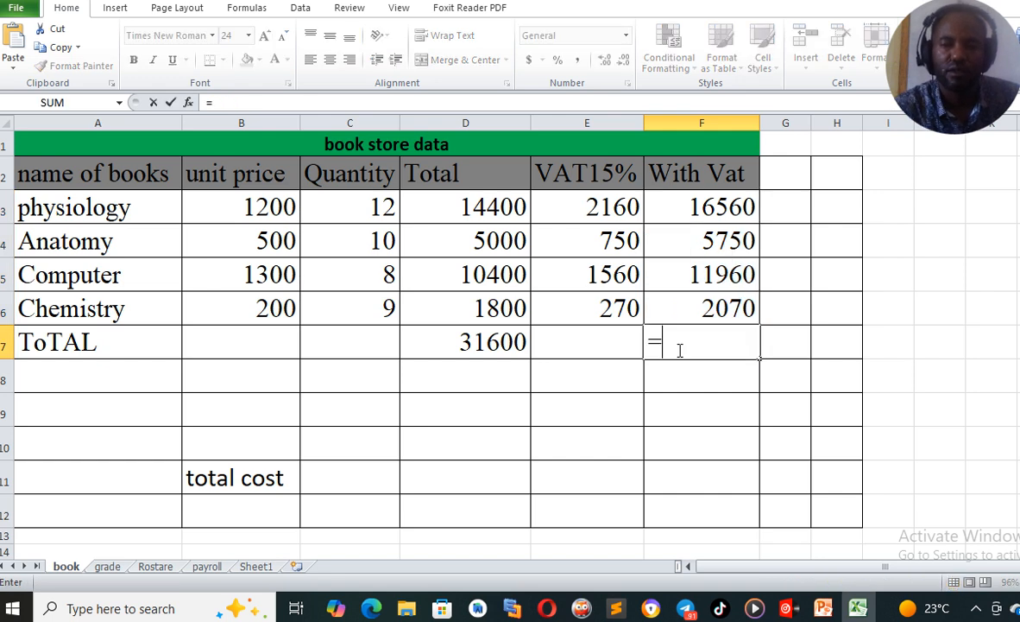
pyautogui.click(701, 208)
pyautogui.write('+')
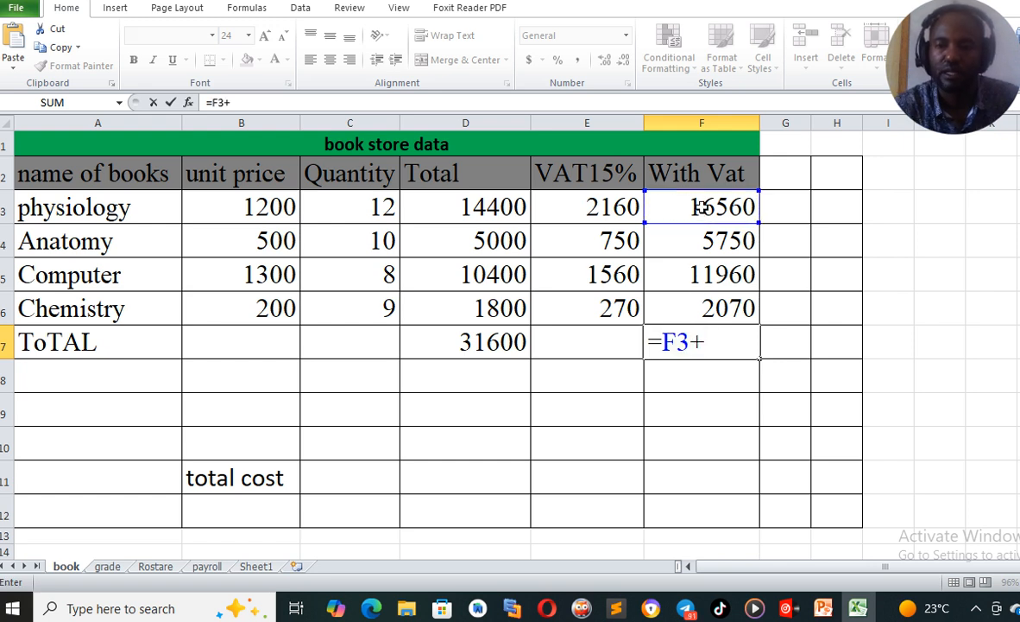
pyautogui.click(695, 242)
pyautogui.write('+')
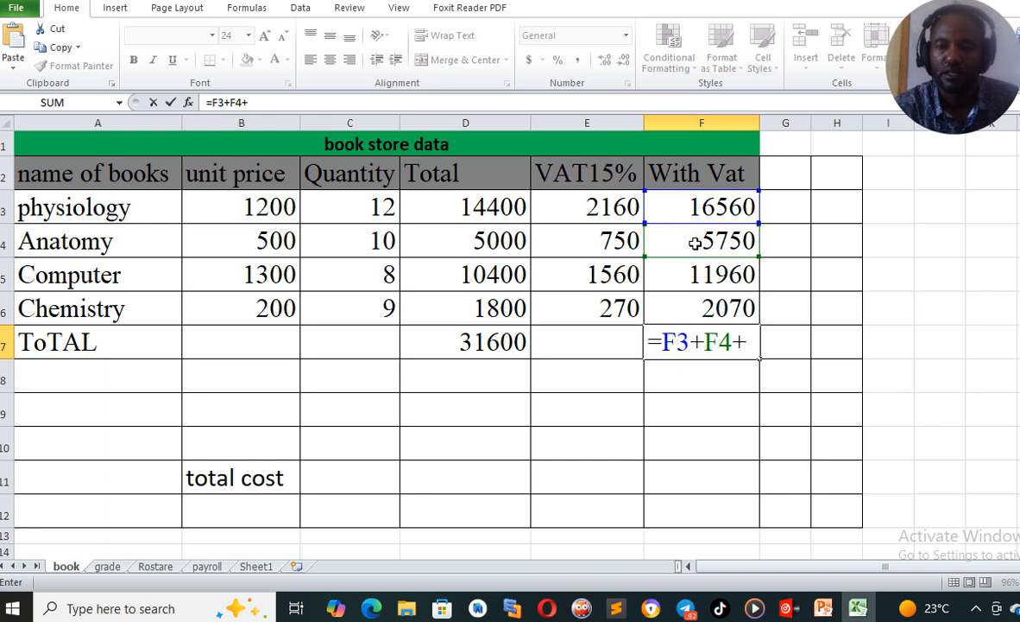
pyautogui.click(691, 276)
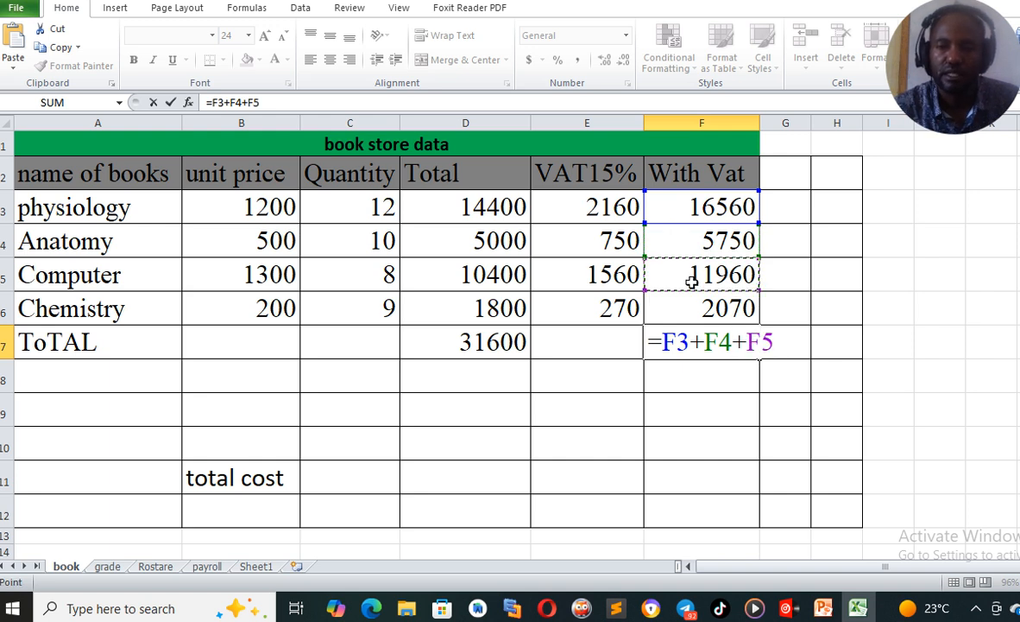
pyautogui.write('+')
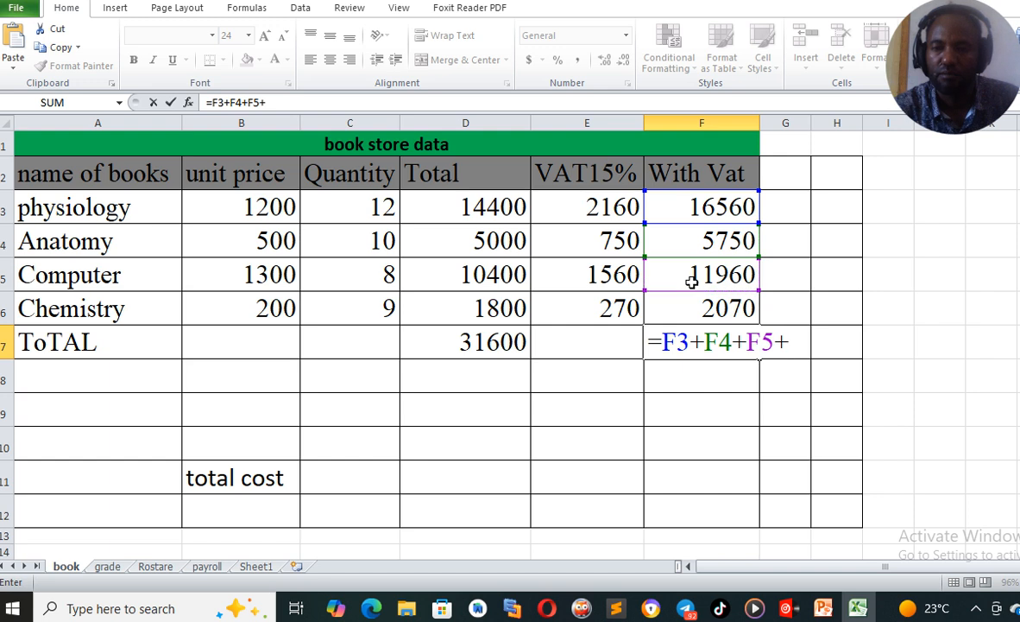
pyautogui.click(693, 309)
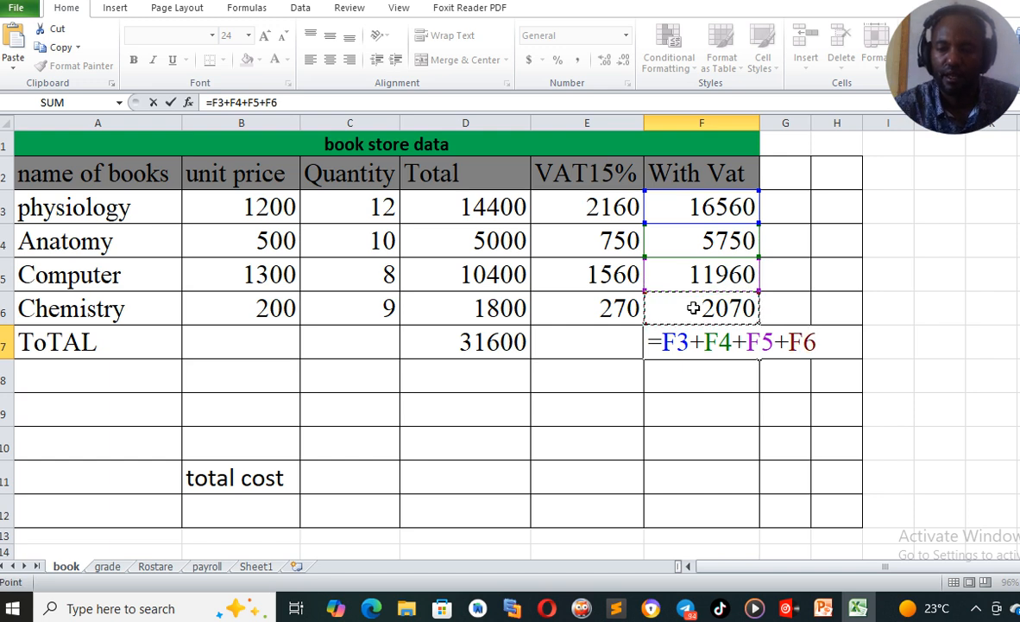
pyautogui.press('Return')
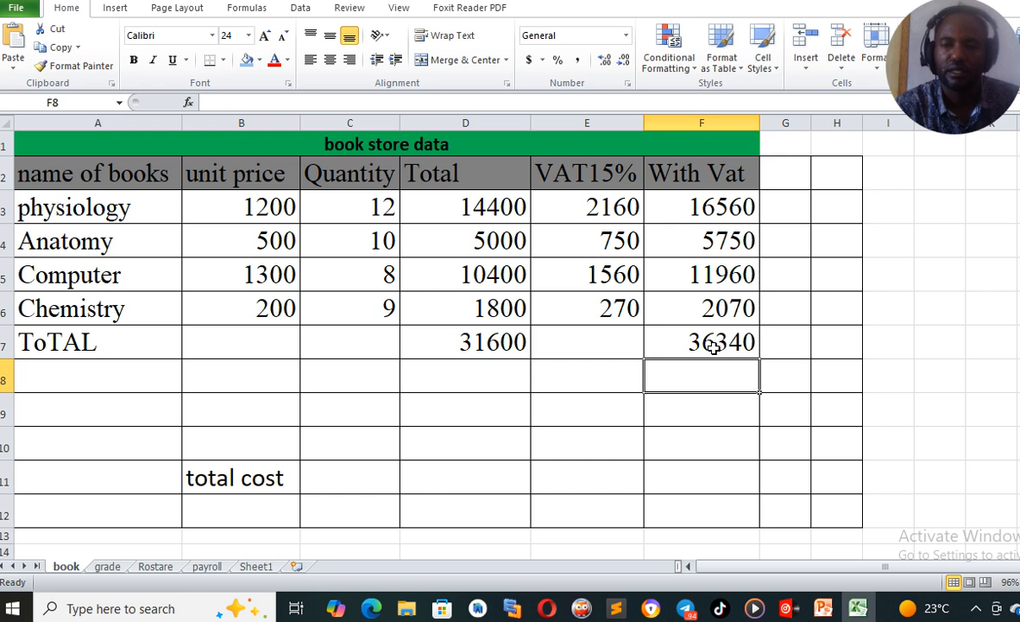
pyautogui.click(713, 344)
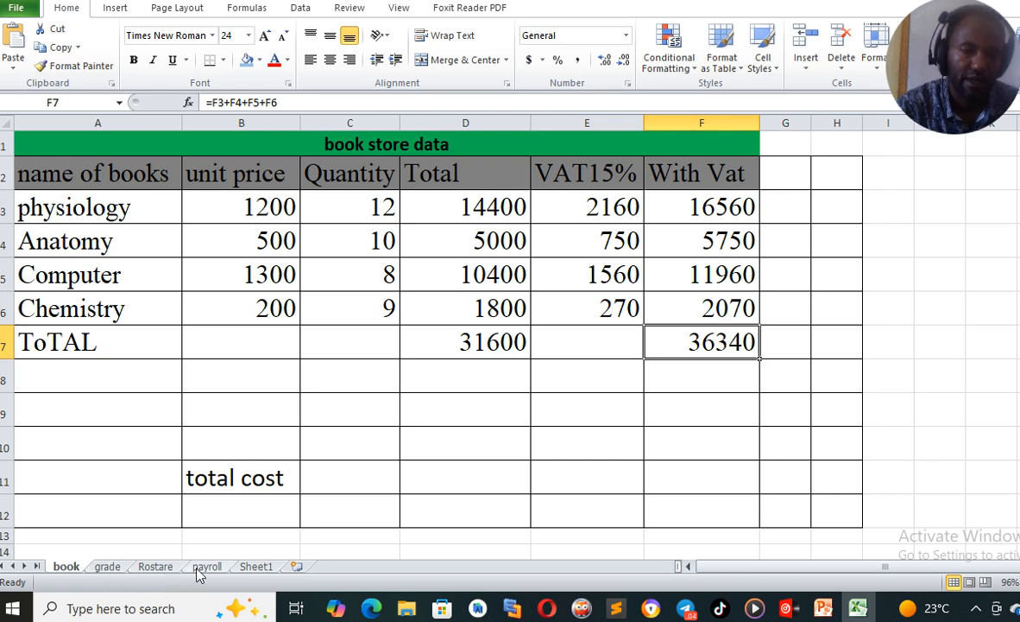
# Open the Rostare sheet and examine the student mark list columns from Eng to comment
pyautogui.click(165, 567)
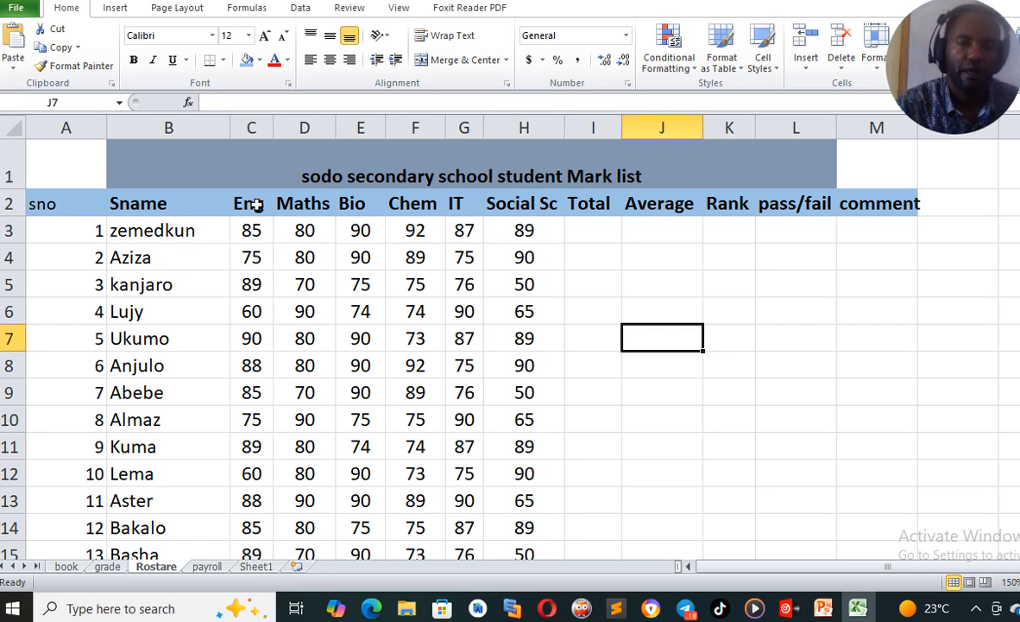
pyautogui.click(246, 232)
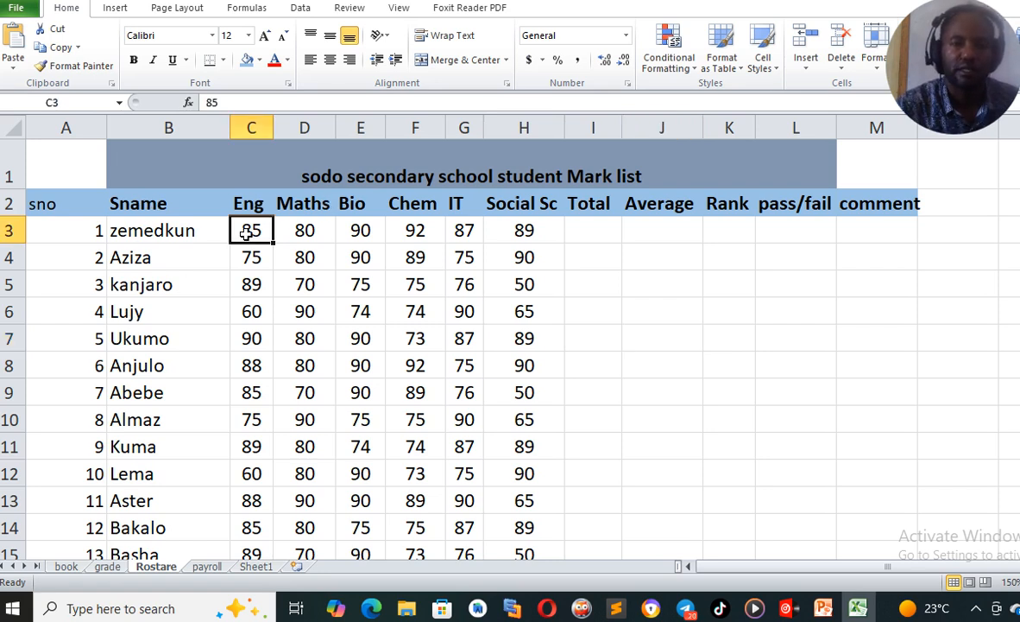
pyautogui.press('Right')
pyautogui.press('Right')
pyautogui.press('Right')
pyautogui.press('Right')
pyautogui.press('Right')
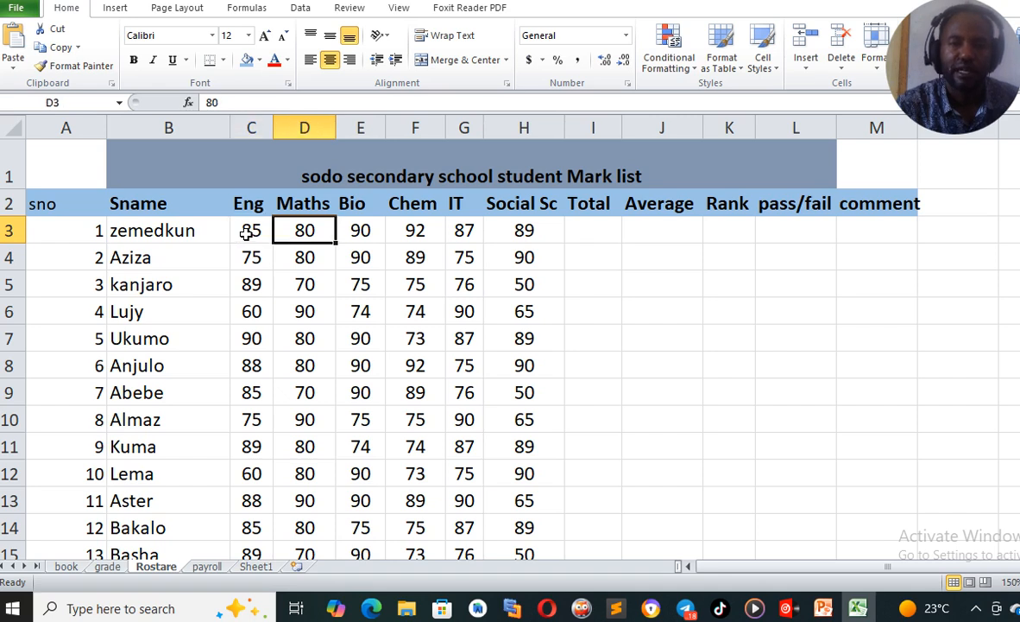
pyautogui.press('Right')
pyautogui.press('Right')
pyautogui.press('Right')
pyautogui.press('Right')
pyautogui.press('Right')
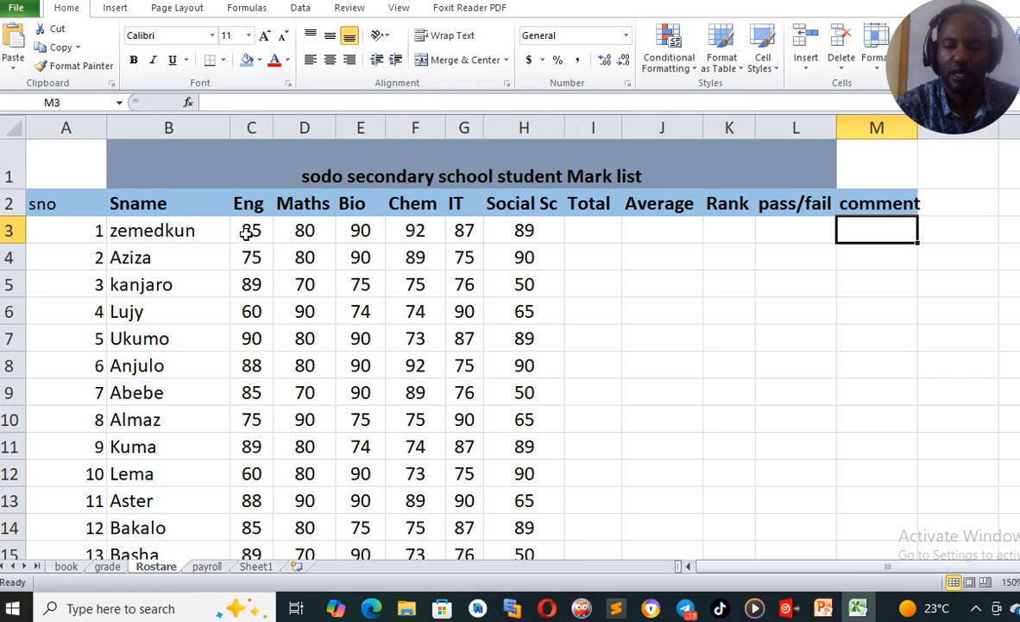
pyautogui.press('Left')
pyautogui.press('Left')
pyautogui.press('Left')
pyautogui.press('Left')
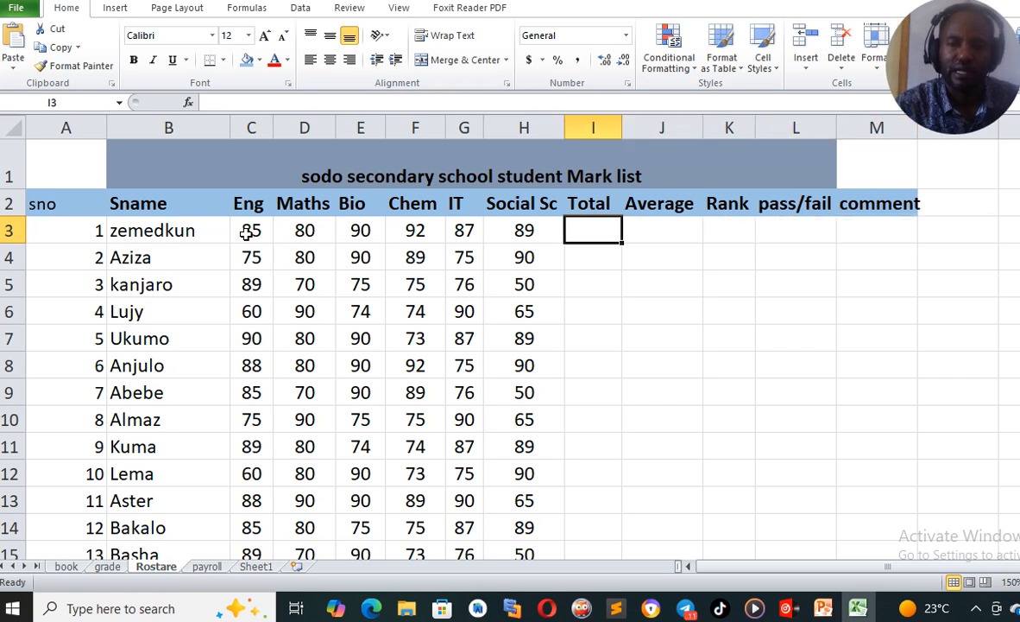
pyautogui.press('Down')
pyautogui.press('Down')
pyautogui.press('Down')
pyautogui.press('Down')
pyautogui.press('Down')
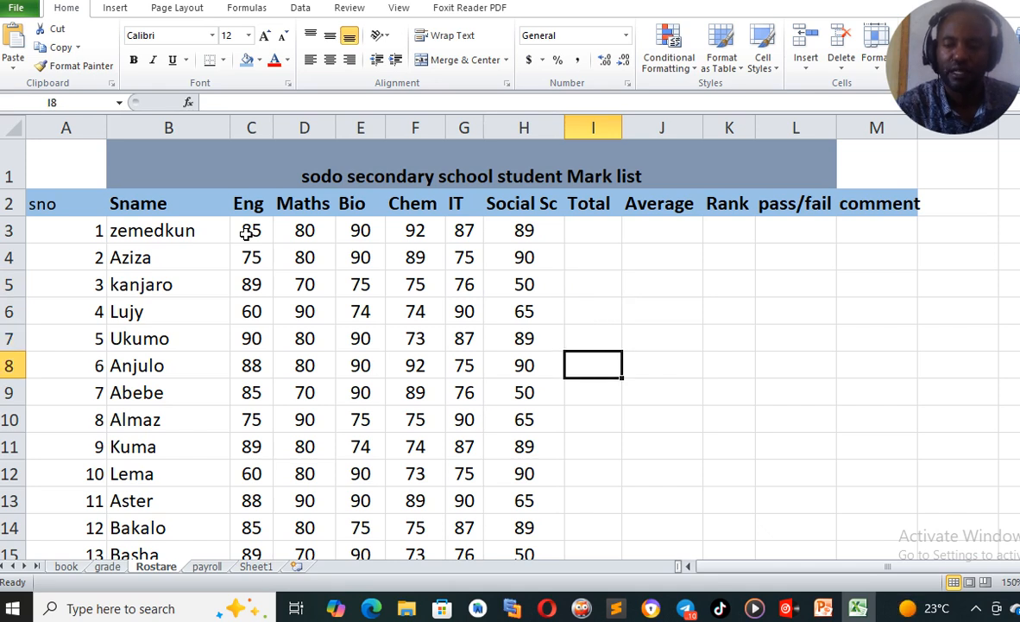
pyautogui.press('Right')
pyautogui.press('Up')
pyautogui.press('Up')
pyautogui.press('Up')
pyautogui.press('Up')
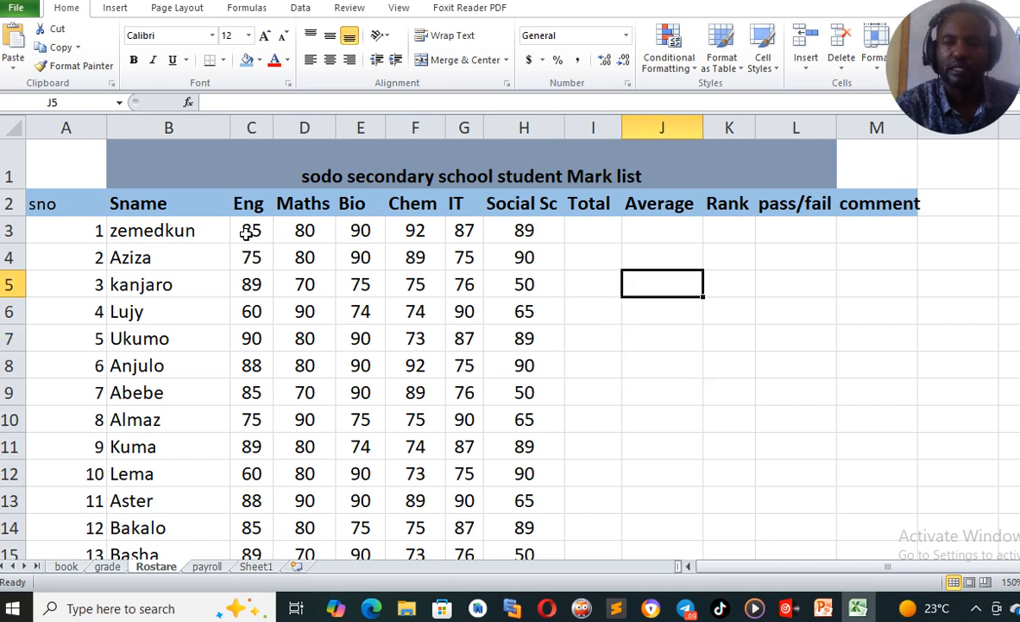
pyautogui.press('Right')
pyautogui.press('Up')
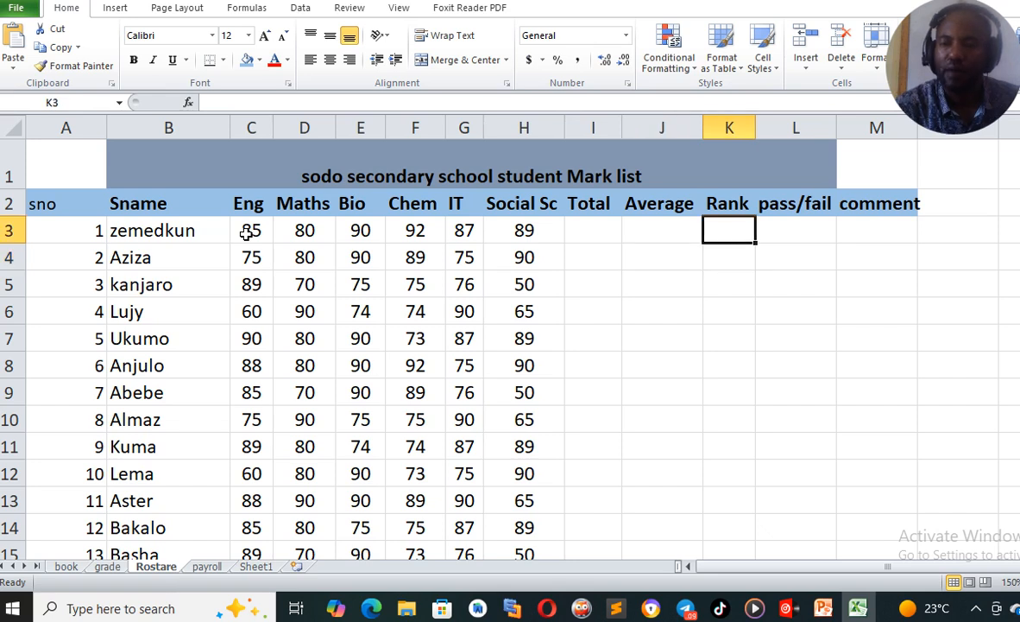
pyautogui.press('Right')
pyautogui.press('Right')
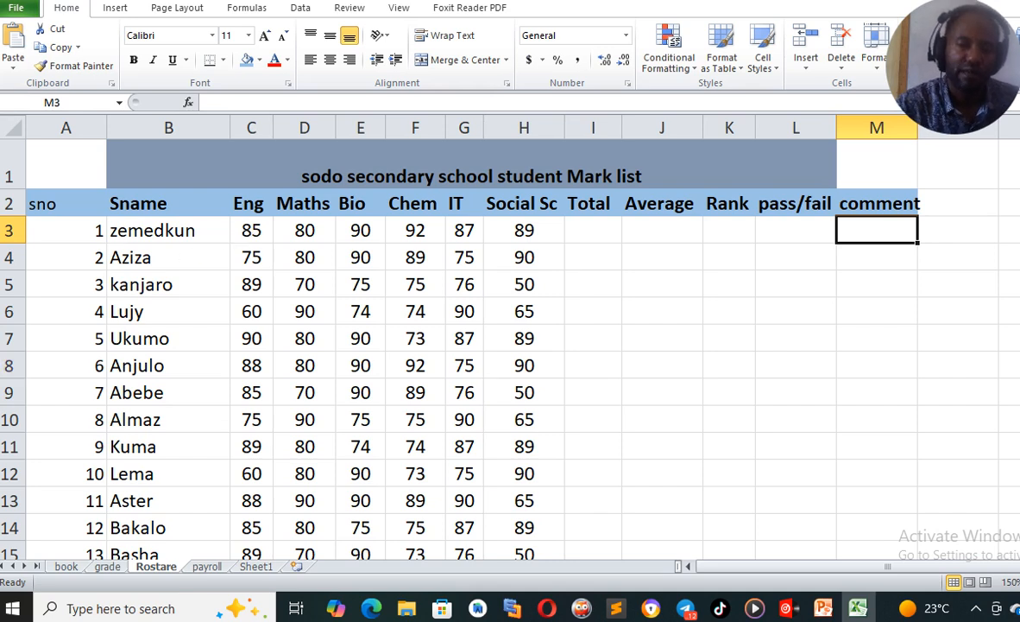
# Return to the book sheet and review the formulas in the ToTAL row cells
pyautogui.click(206, 566)
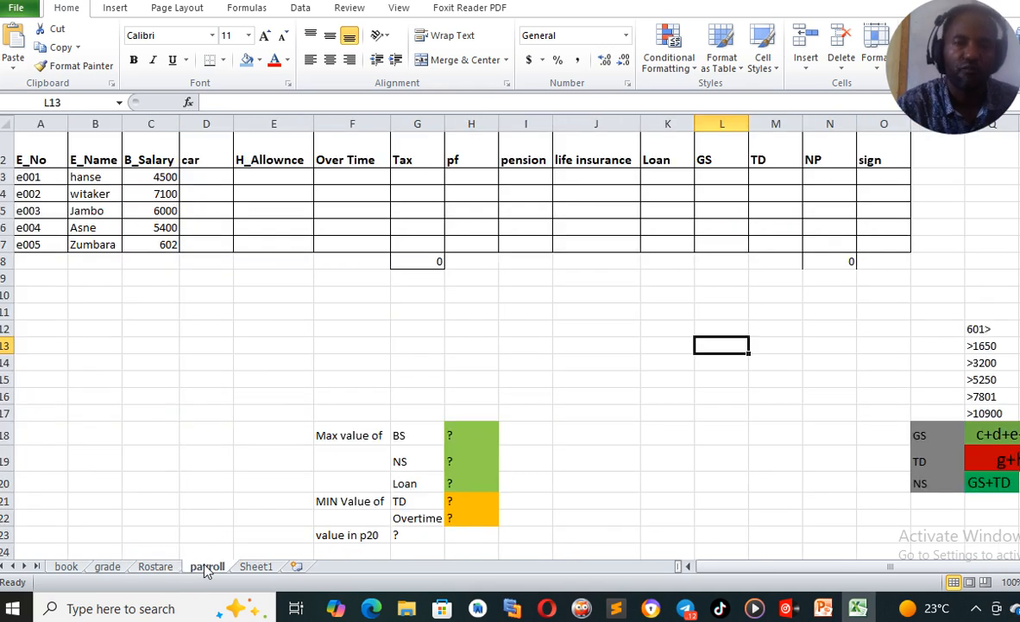
pyautogui.click(70, 567)
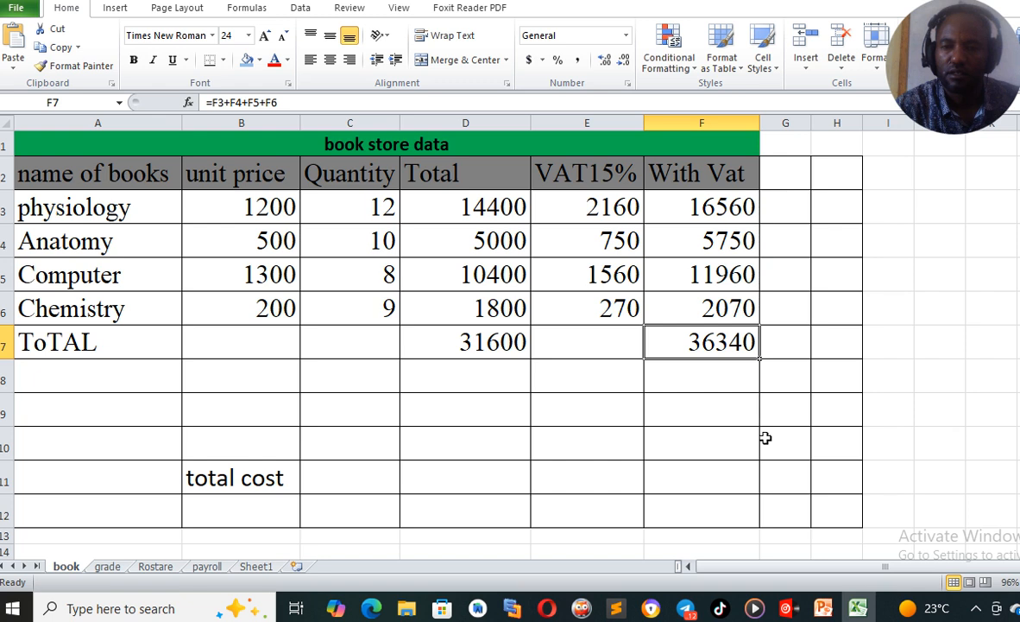
pyautogui.click(701, 406)
pyautogui.click(720, 343)
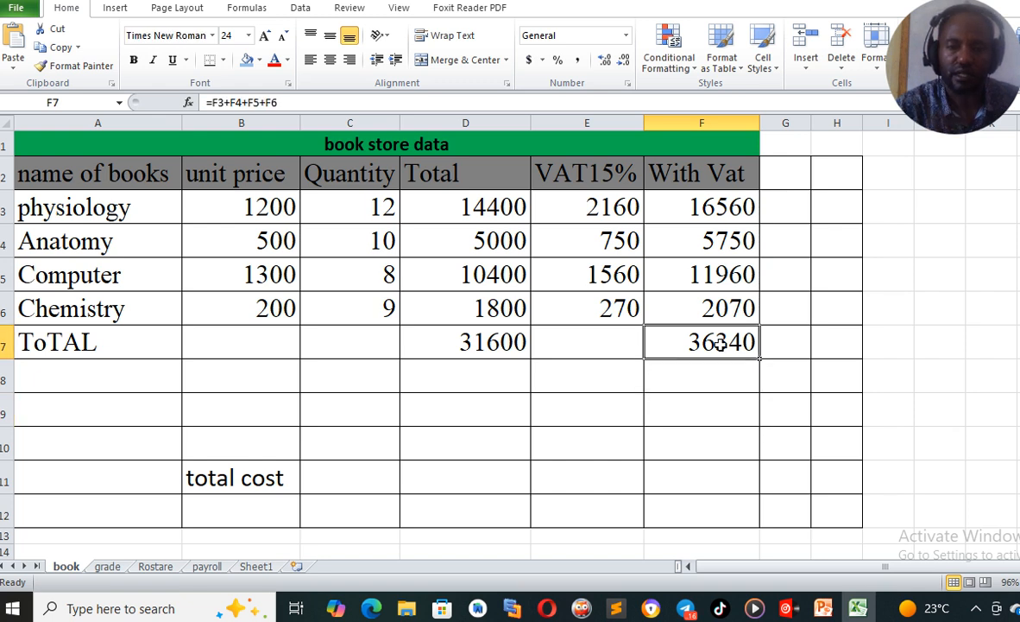
pyautogui.click(600, 342)
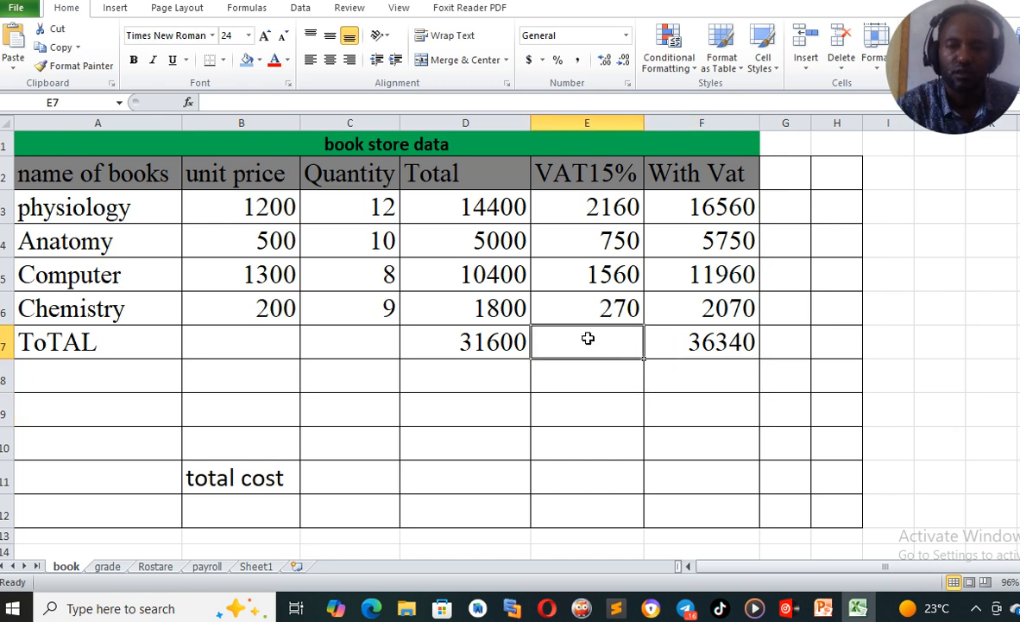
pyautogui.click(490, 336)
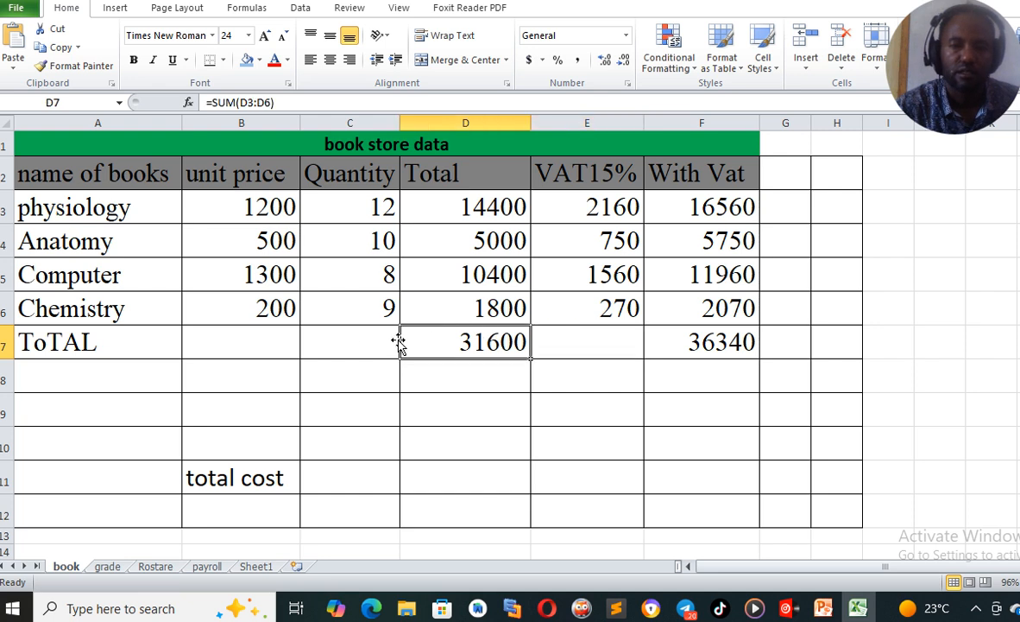
pyautogui.click(365, 337)
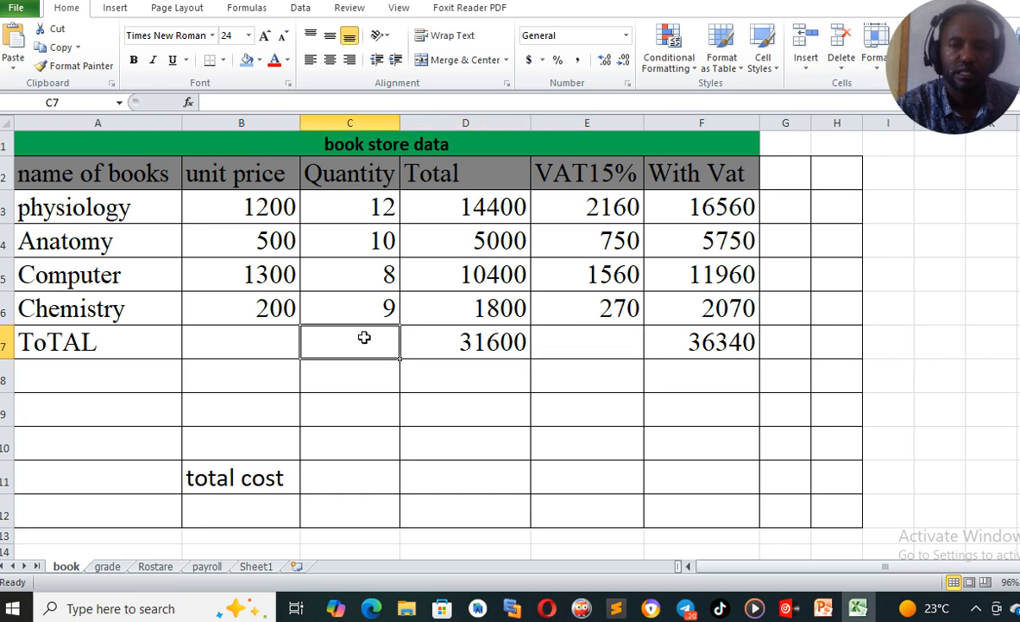
pyautogui.click(467, 346)
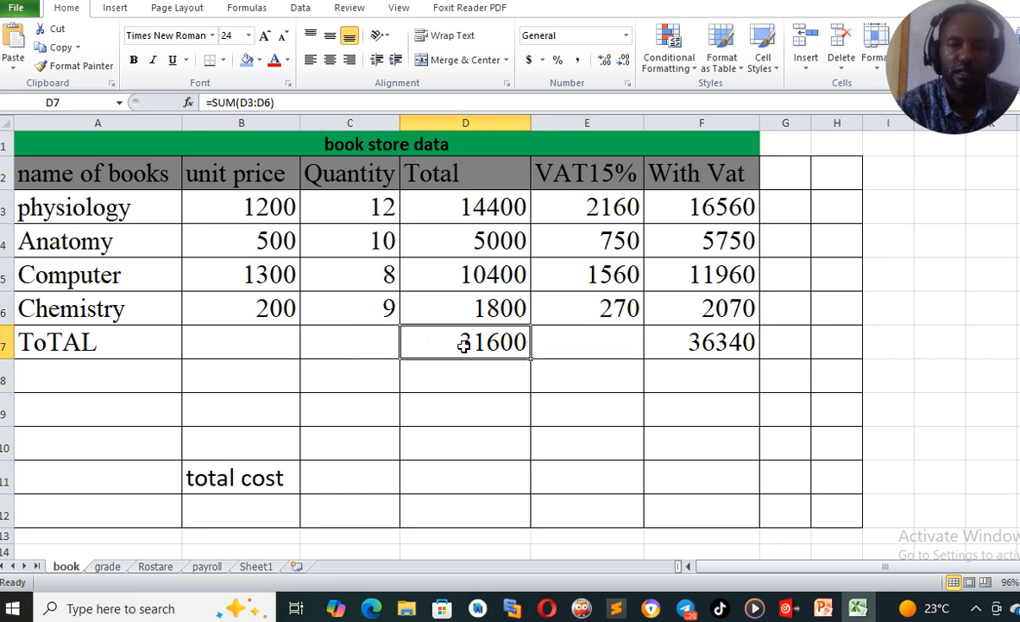
pyautogui.click(685, 345)
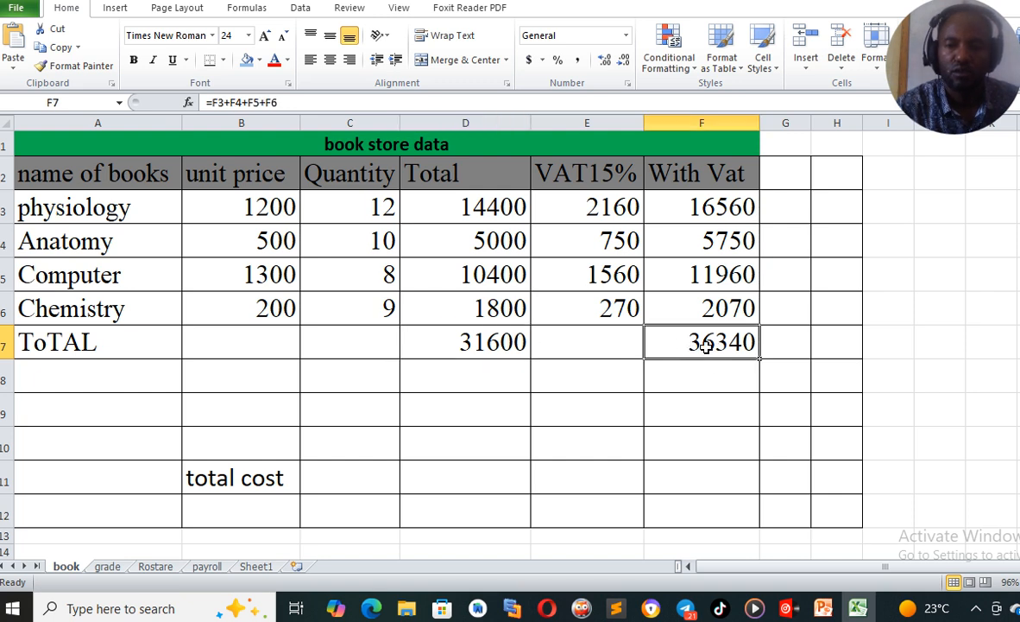
pyautogui.click(517, 343)
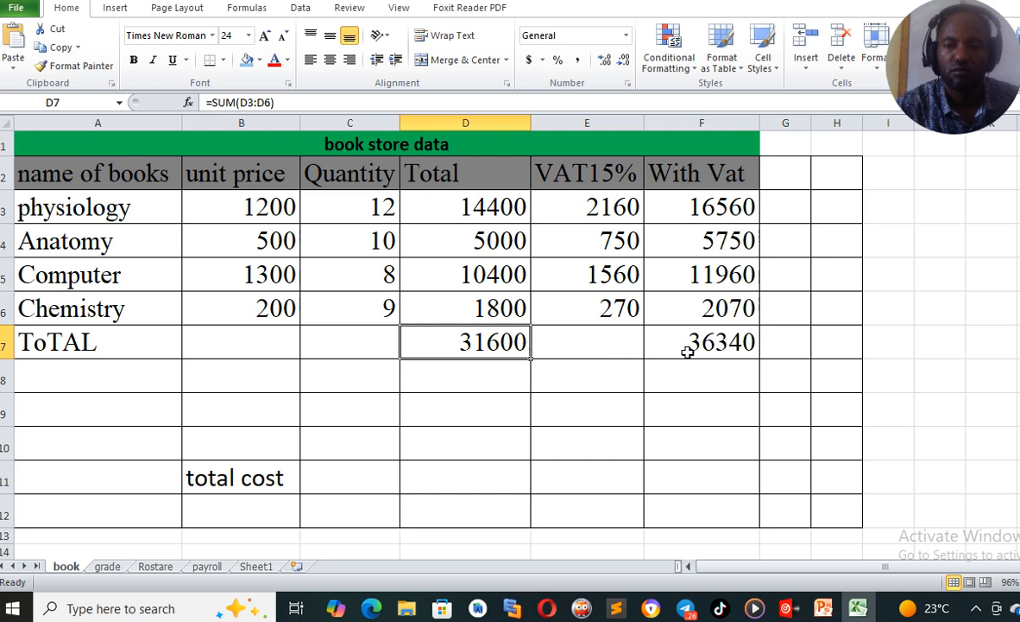
pyautogui.click(713, 346)
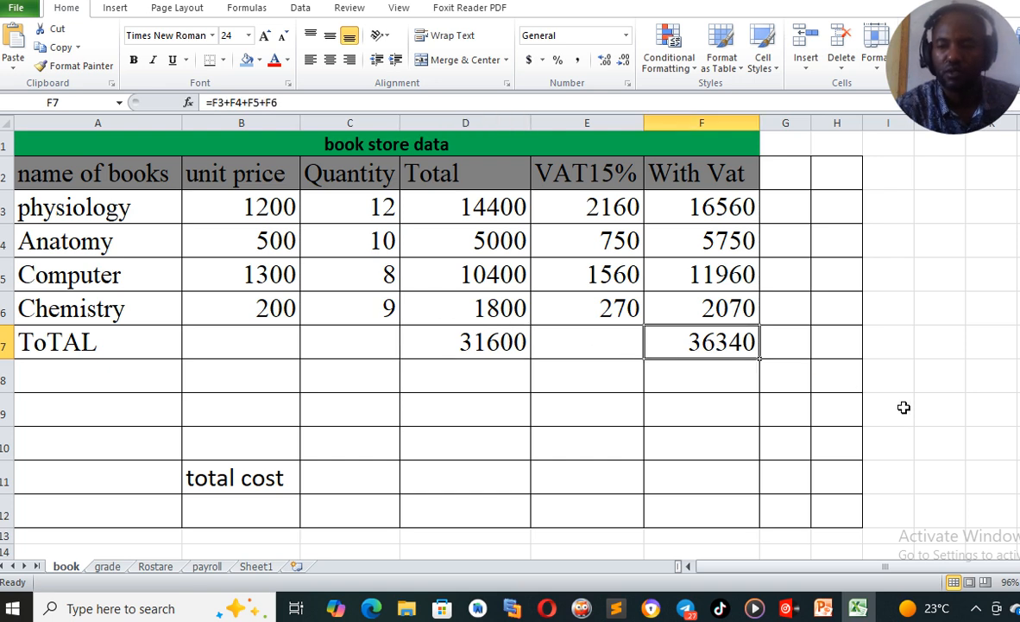